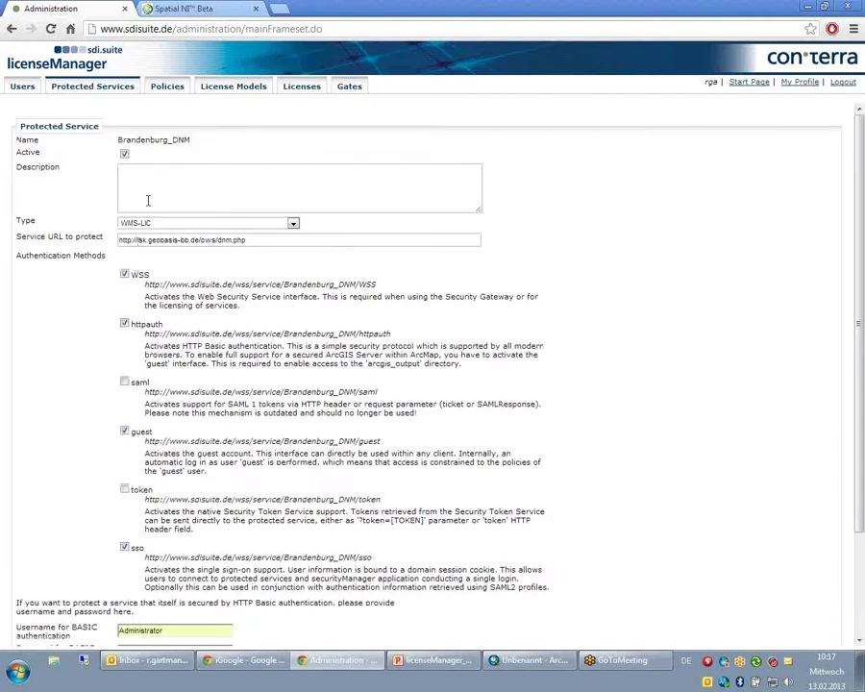
# - Review the authentication methods of the Brandenburg_DNM protected service and open its Brandenburg-DNM (WMS) license template
pyautogui.scroll(-1, 289, 353)
pyautogui.scroll(1, 317, 356)
pyautogui.scroll(-3, 285, 500)
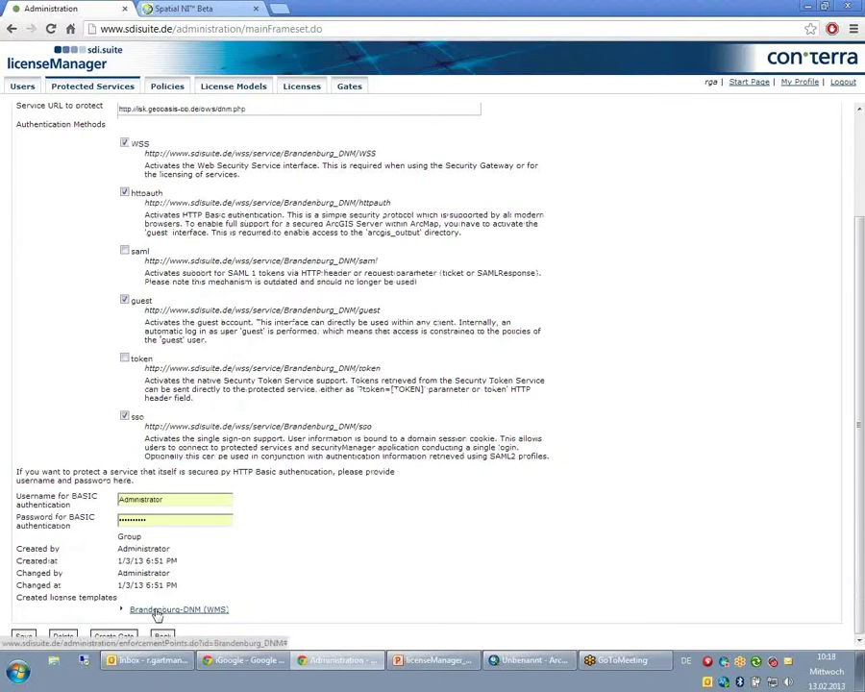
pyautogui.click(156, 612)
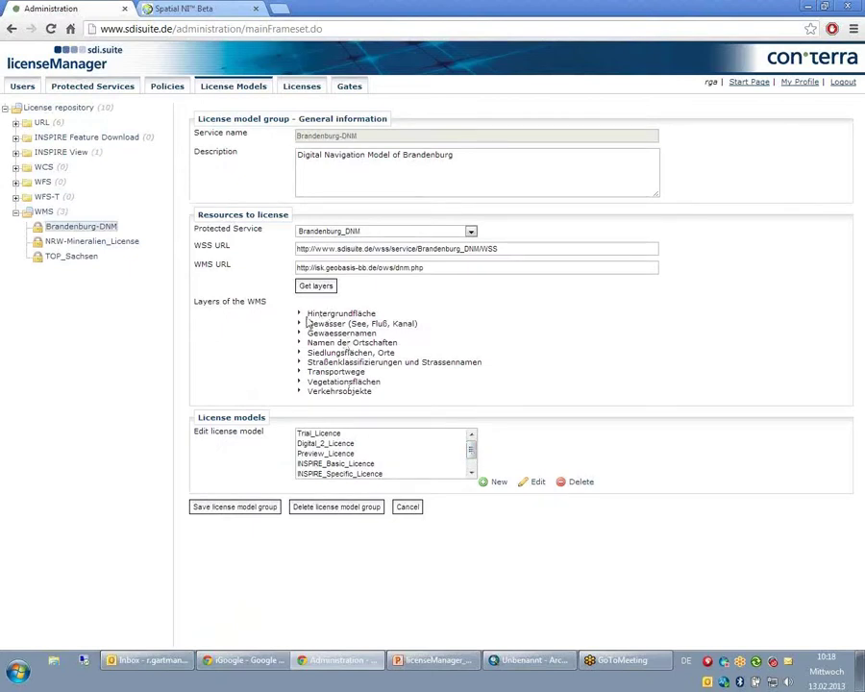
# - Examine the WMS layers and the list of license models in the Brandenburg-DNM license model group
pyautogui.moveTo(309, 314); pyautogui.dragTo(454, 394)
pyautogui.click(454, 396)
pyautogui.moveTo(472, 450)
pyautogui.mouseDown()
pyautogui.moveTo(472, 464)
pyautogui.moveTo(473, 449)
pyautogui.mouseUp()
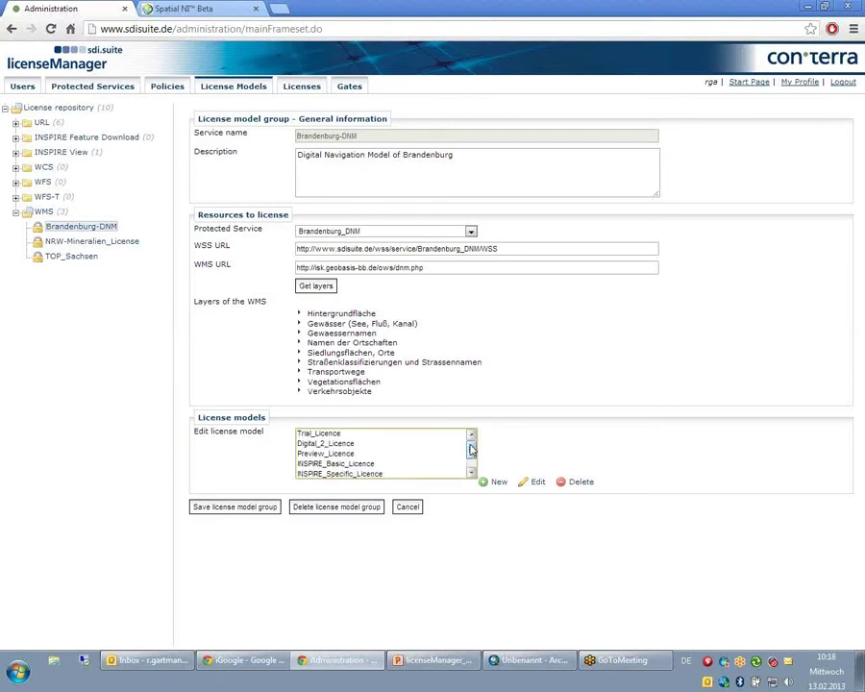
# - Open the INSPIRE_Basic_Licence model for editing and read its description
pyautogui.click(373, 463)
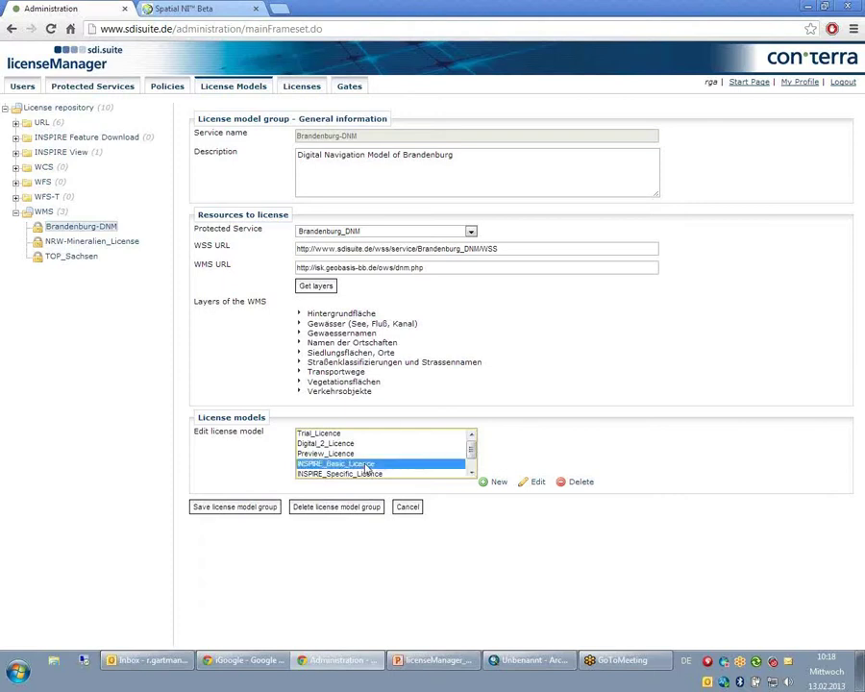
pyautogui.click(537, 484)
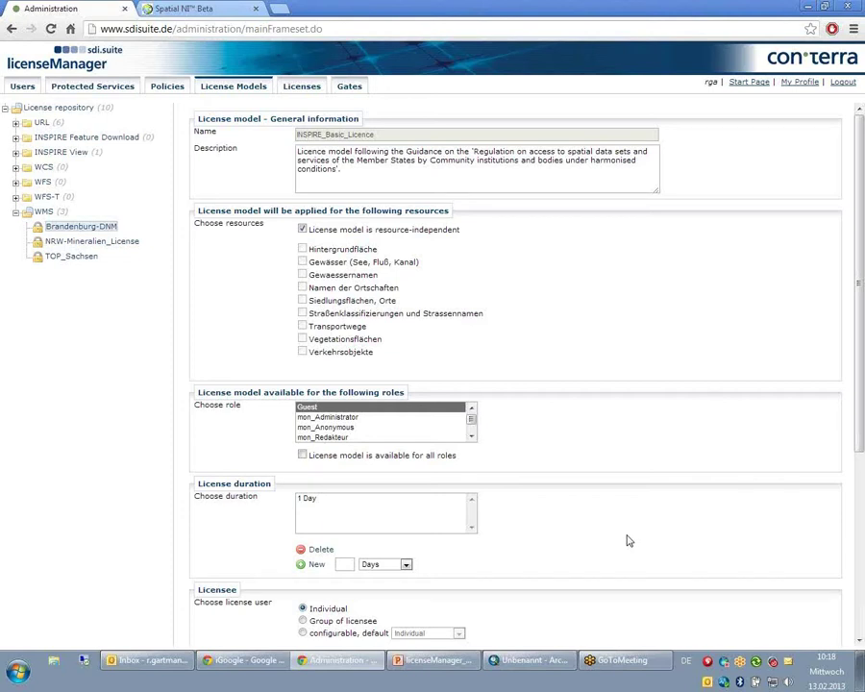
pyautogui.moveTo(431, 170); pyautogui.dragTo(299, 152)
pyautogui.click(373, 171)
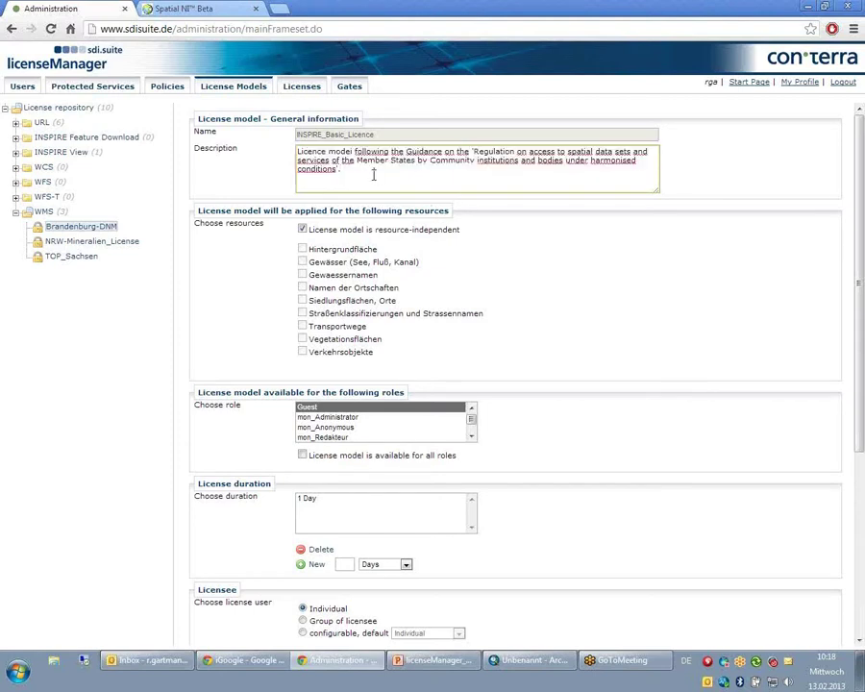
# - Look through the available roles, the license duration and the licensee settings of the INSPIRE_Basic_Licence model
pyautogui.scroll(-3, 590, 434)
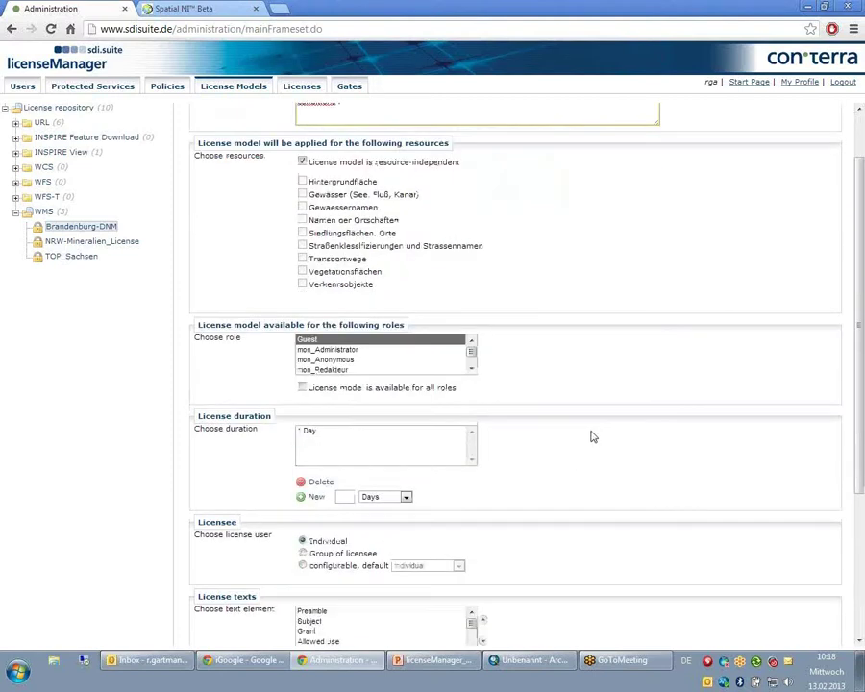
pyautogui.click(471, 301)
pyautogui.click(472, 301)
pyautogui.click(472, 301)
pyautogui.click(471, 301)
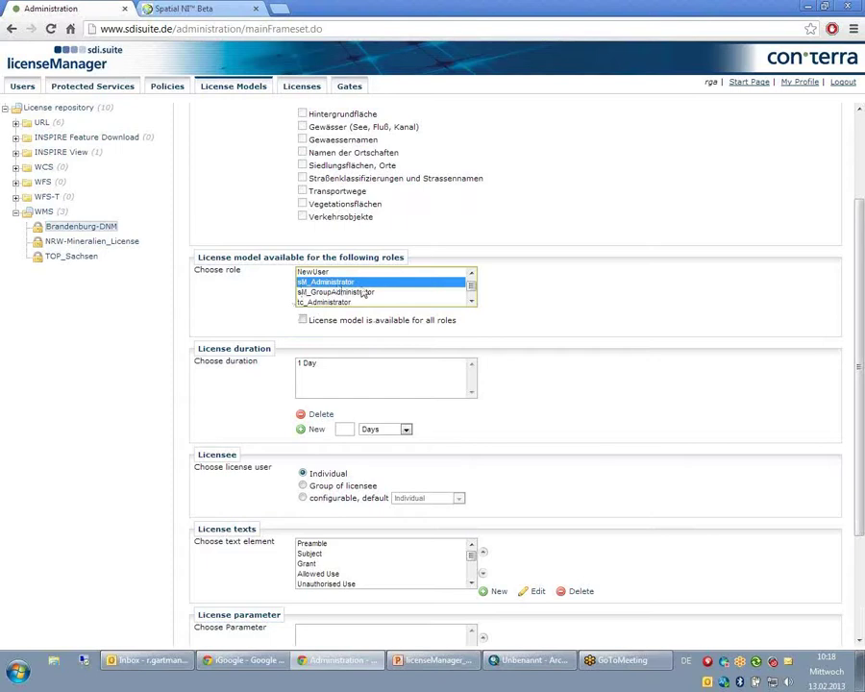
pyautogui.scroll(-1, 581, 394)
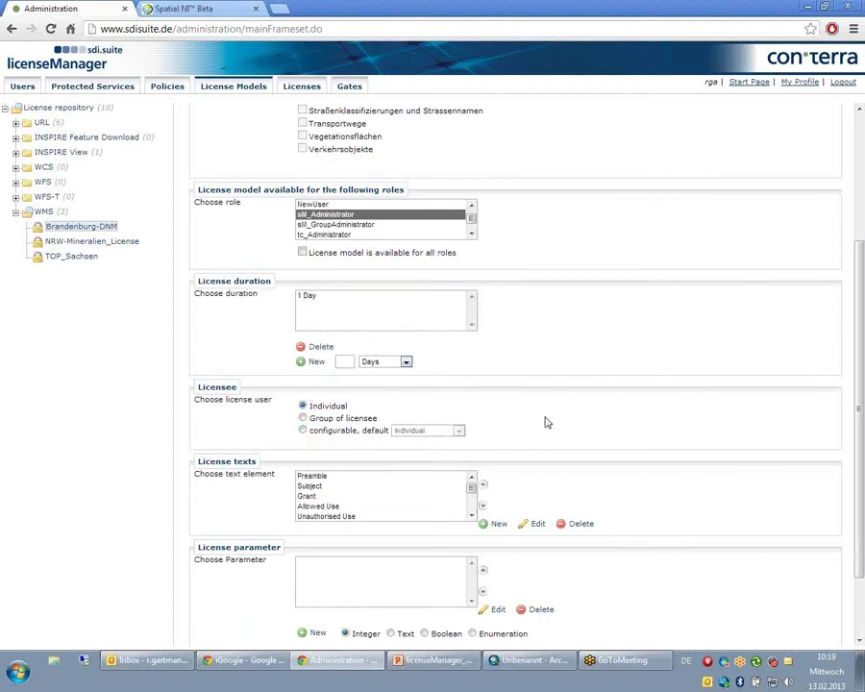
pyautogui.scroll(-1, 545, 423)
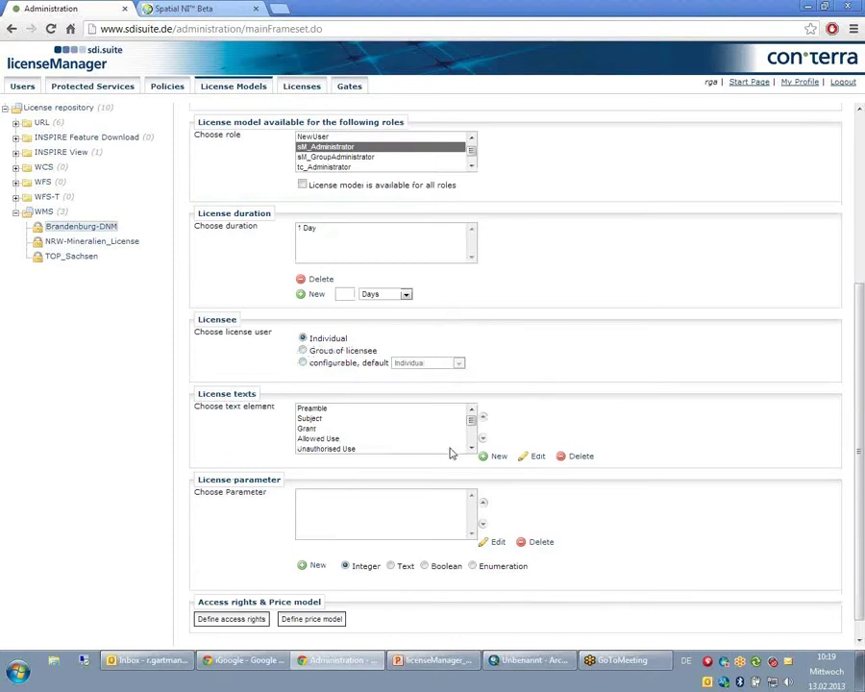
# - Open the Preamble license text, read through it and close it without saving
pyautogui.click(346, 408)
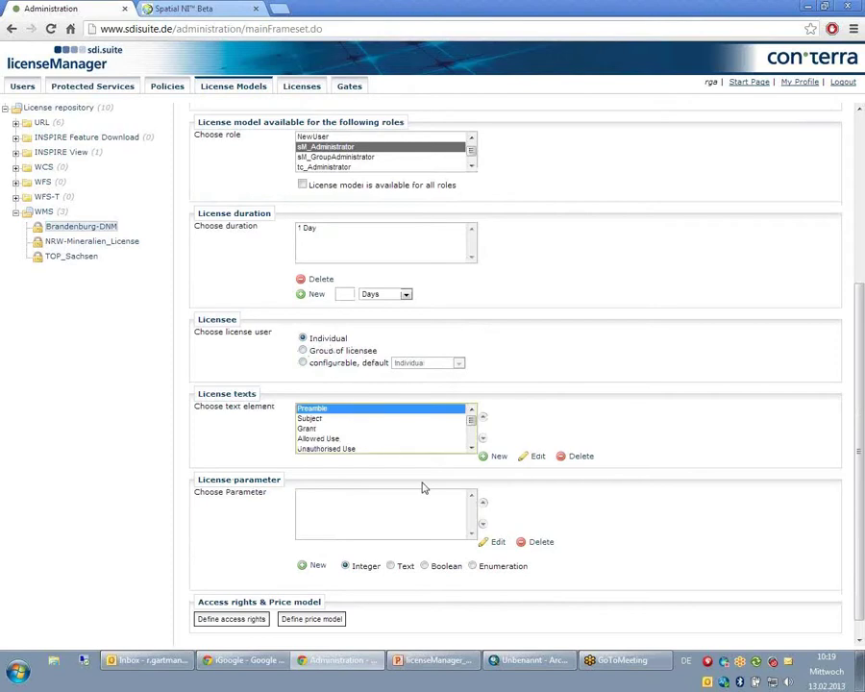
pyautogui.click(539, 457)
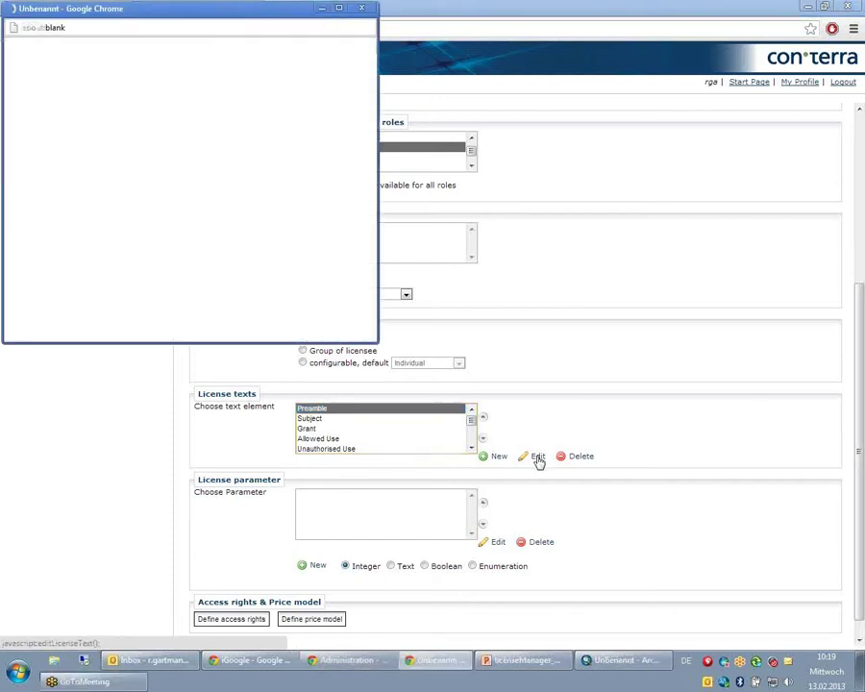
pyautogui.scroll(-1, 299, 144)
pyautogui.scroll(-3, 298, 144)
pyautogui.scroll(3, 298, 144)
pyautogui.click(370, 10)
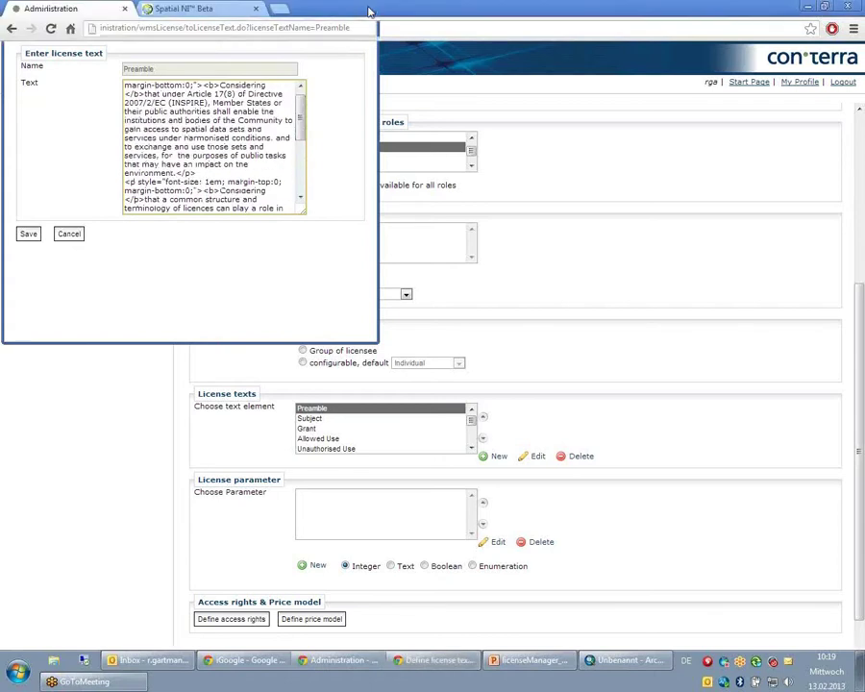
# - Open the Subject license text, read it and close it without saving
pyautogui.click(339, 420)
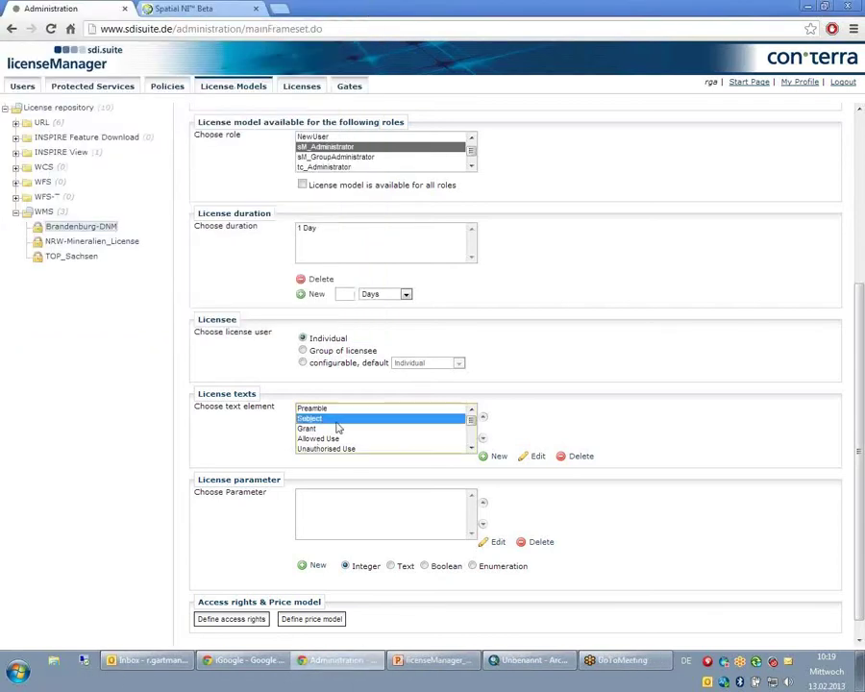
pyautogui.click(539, 458)
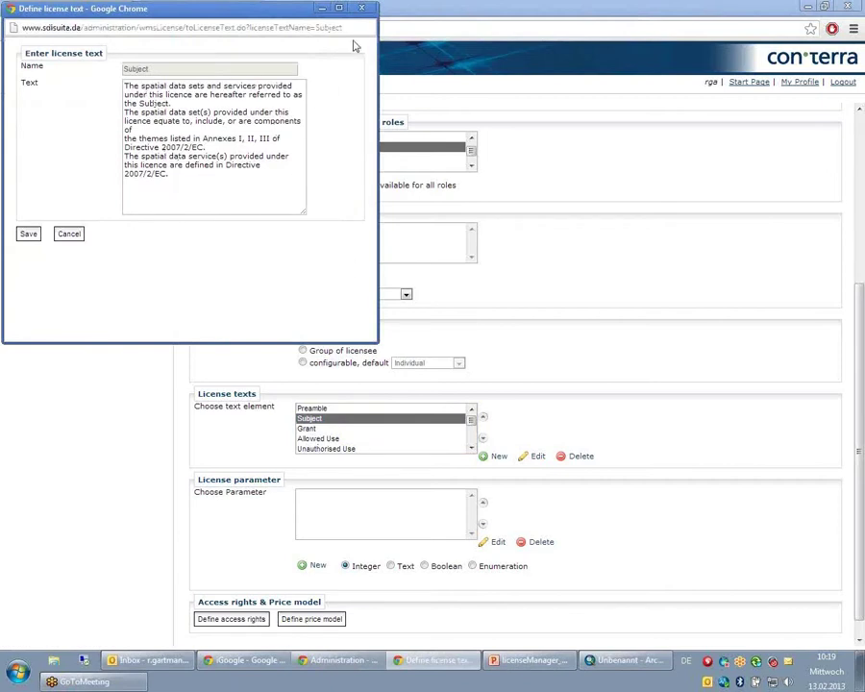
pyautogui.moveTo(246, 185); pyautogui.dragTo(81, 99)
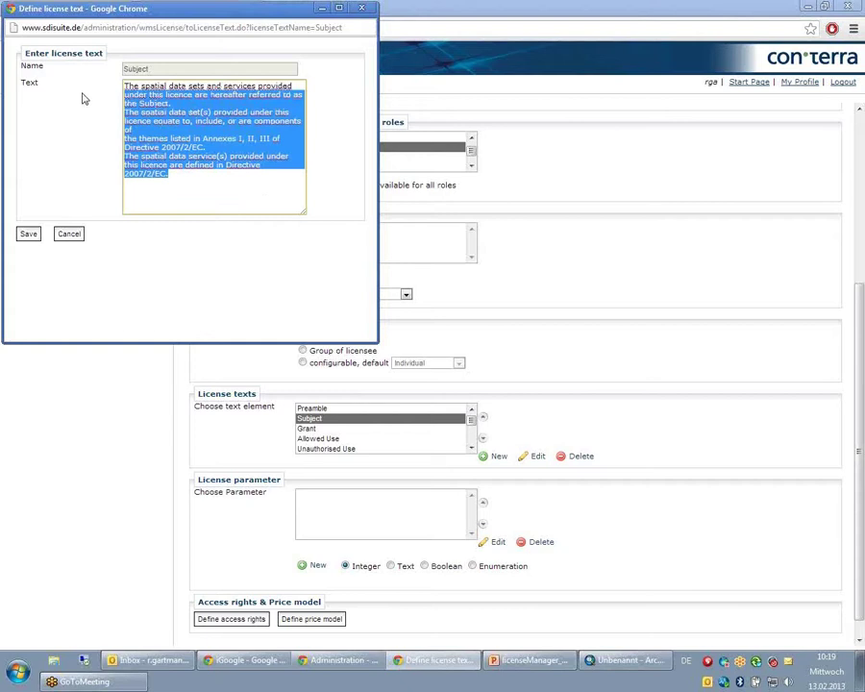
pyautogui.click(146, 93)
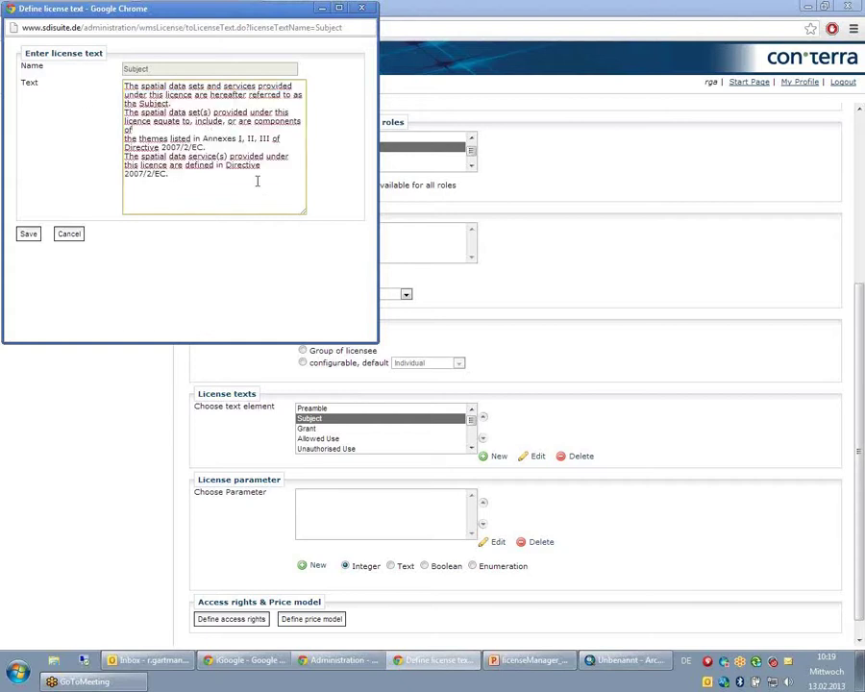
pyautogui.click(362, 10)
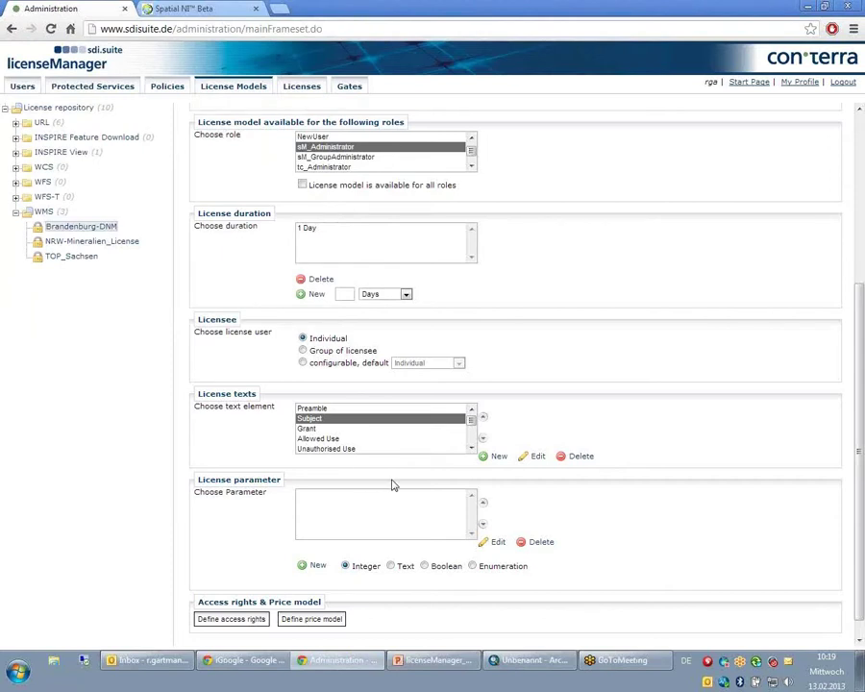
# - Open the access rights definition of the license model and examine the operations allowed for each layer
pyautogui.scroll(-1, 583, 516)
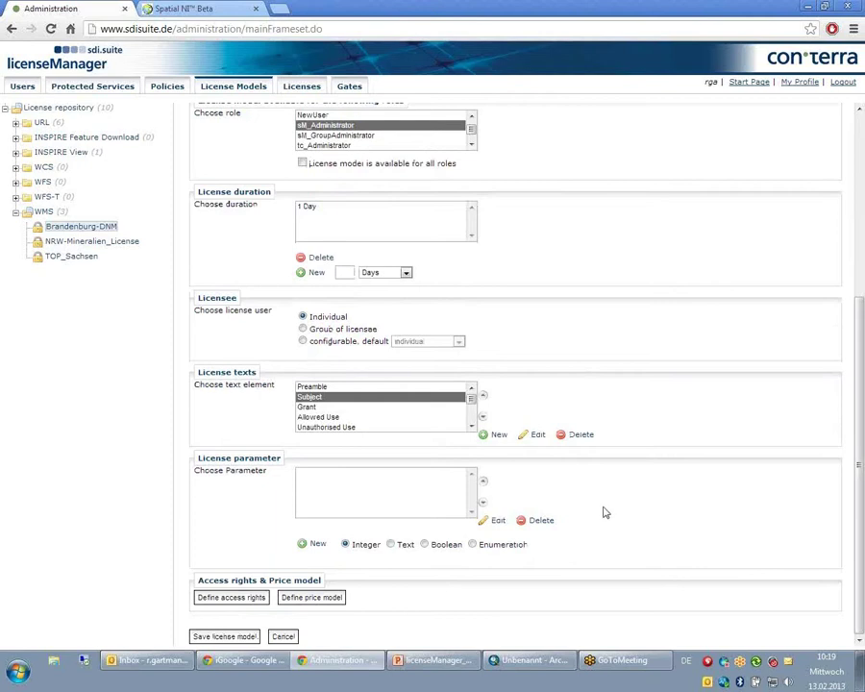
pyautogui.scroll(3, 602, 512)
pyautogui.scroll(-3, 481, 380)
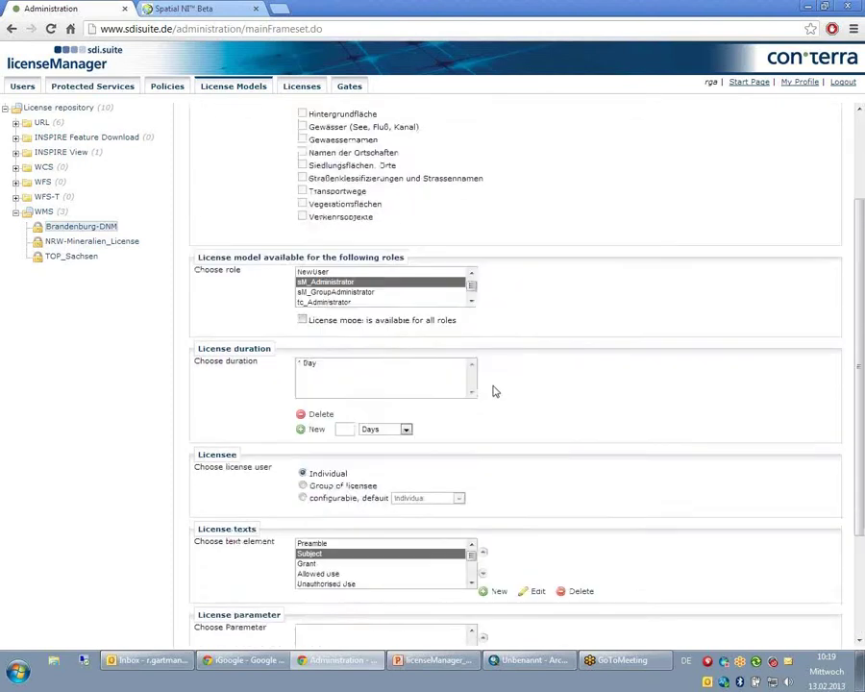
pyautogui.click(294, 598)
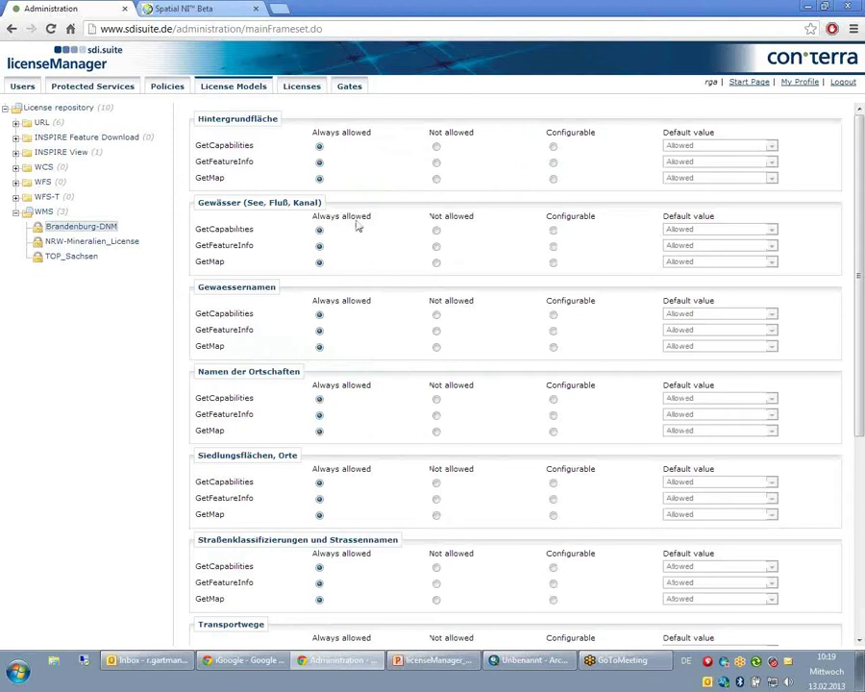
pyautogui.scroll(-1, 408, 428)
pyautogui.scroll(-4, 404, 439)
# - Open the Copyright-Vermerk obligation, inspect its full copyright text and close it without saving
pyautogui.click(328, 562)
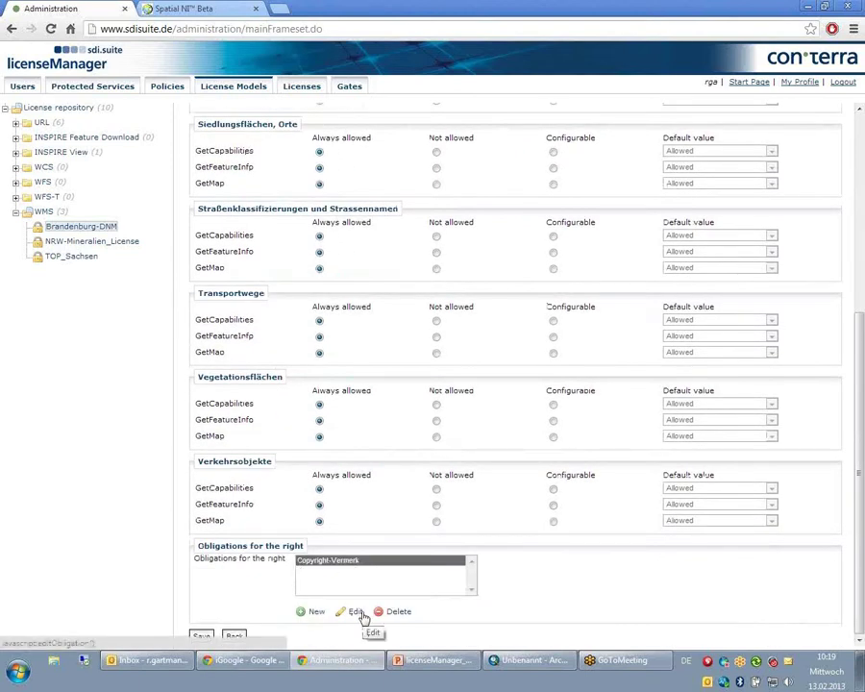
pyautogui.click(355, 612)
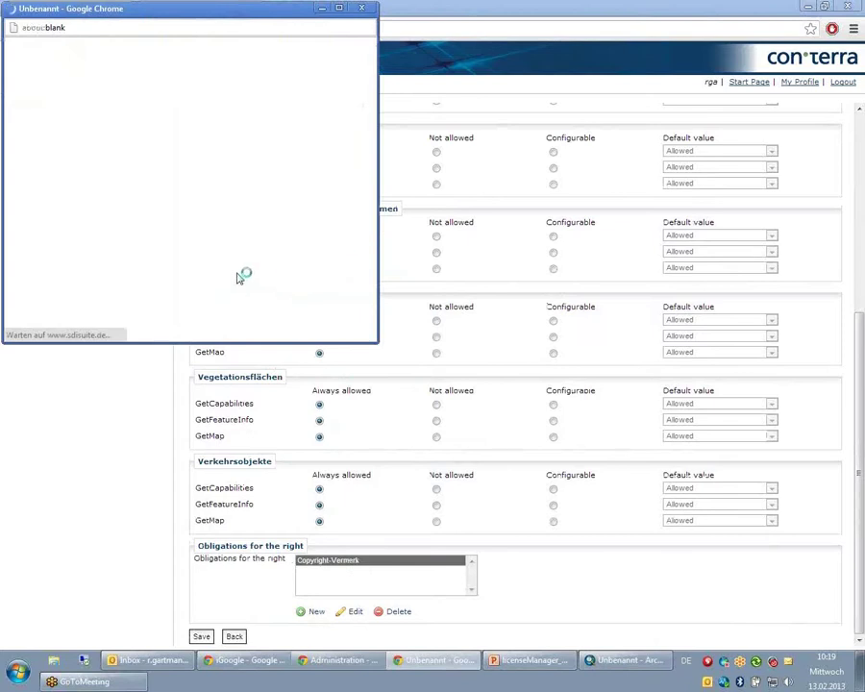
pyautogui.click(124, 131)
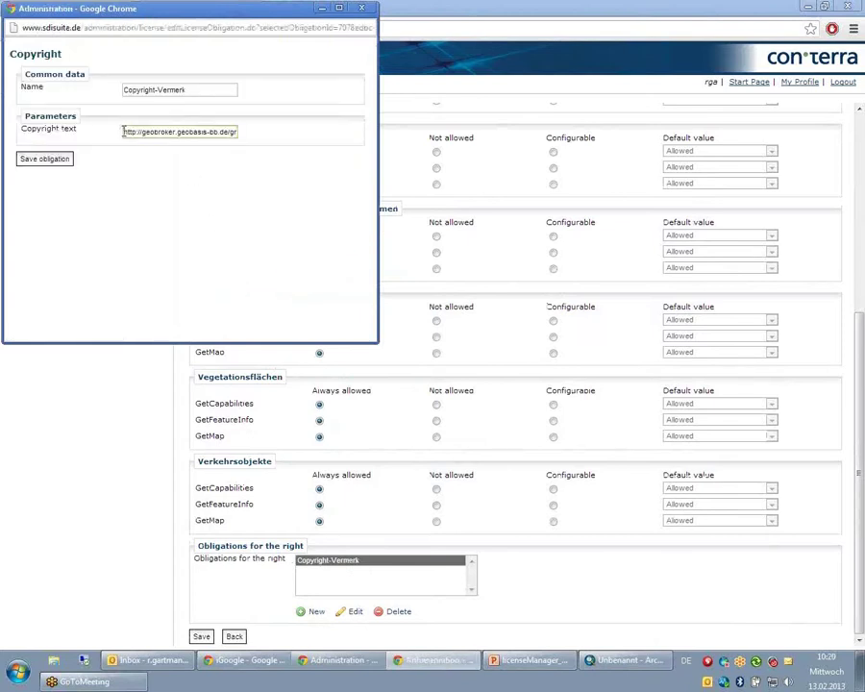
pyautogui.moveTo(124, 131); pyautogui.dragTo(340, 135)
pyautogui.click(227, 135)
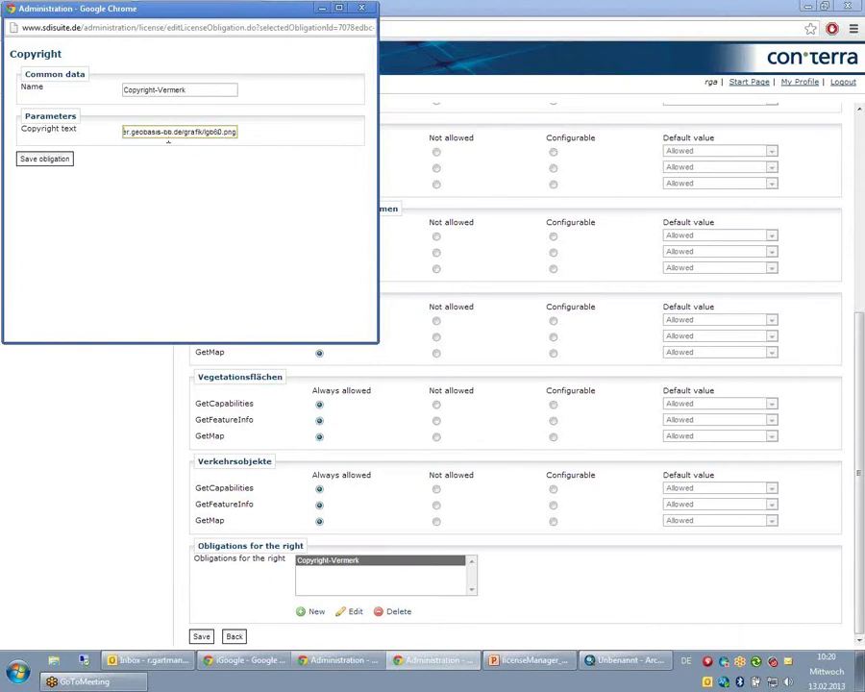
pyautogui.click(366, 14)
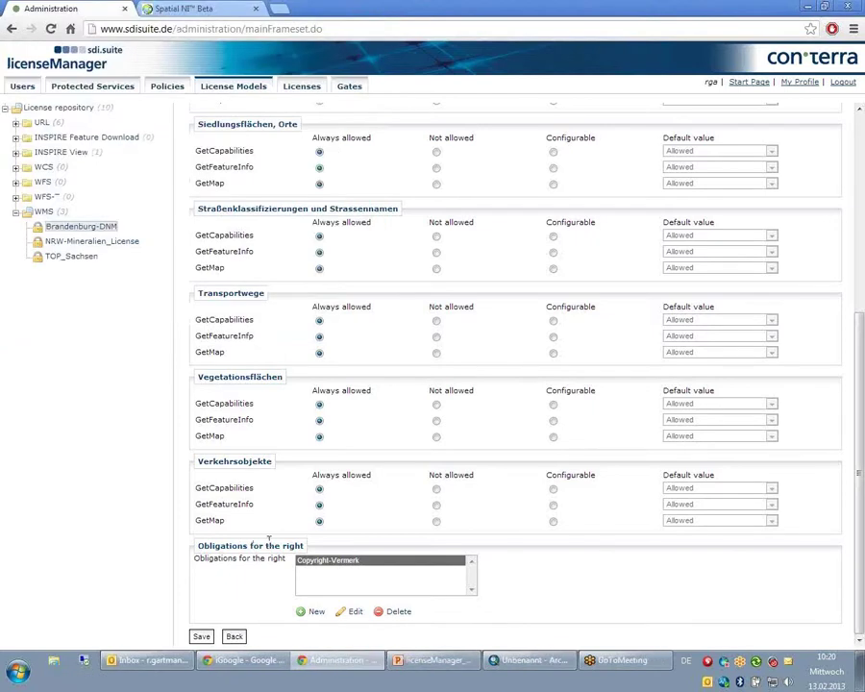
# - Leave the access rights, inspect the price model of INSPIRE_Basic_Licence, and return to the license model's settings
pyautogui.click(236, 636)
pyautogui.scroll(-5, 497, 593)
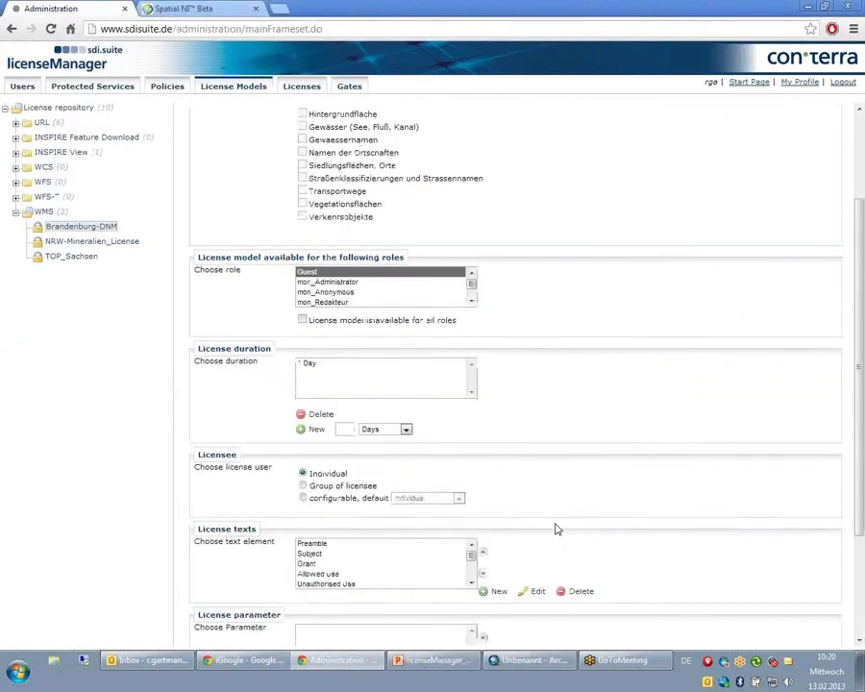
pyautogui.click(329, 598)
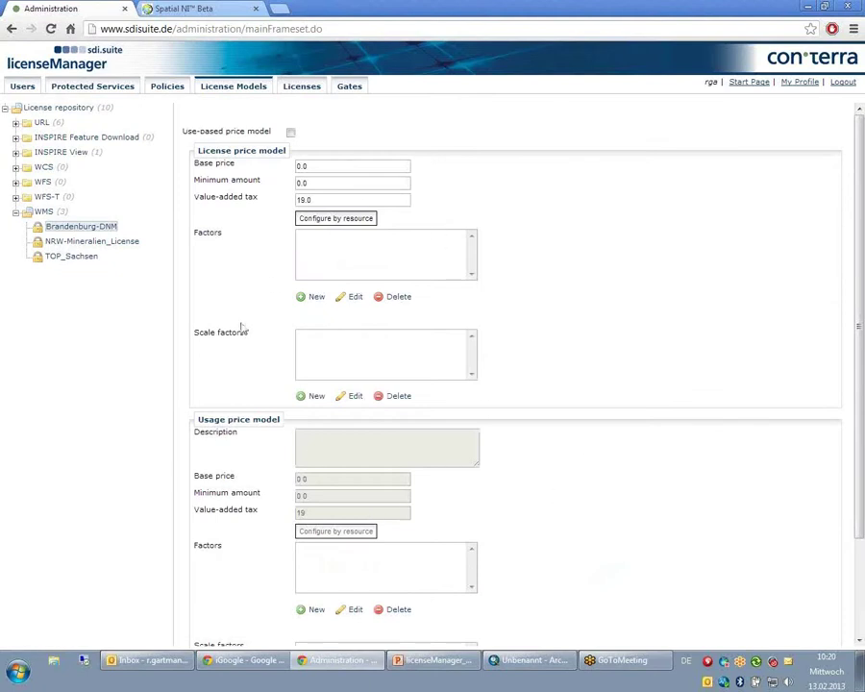
pyautogui.scroll(-2, 599, 519)
pyautogui.click(279, 636)
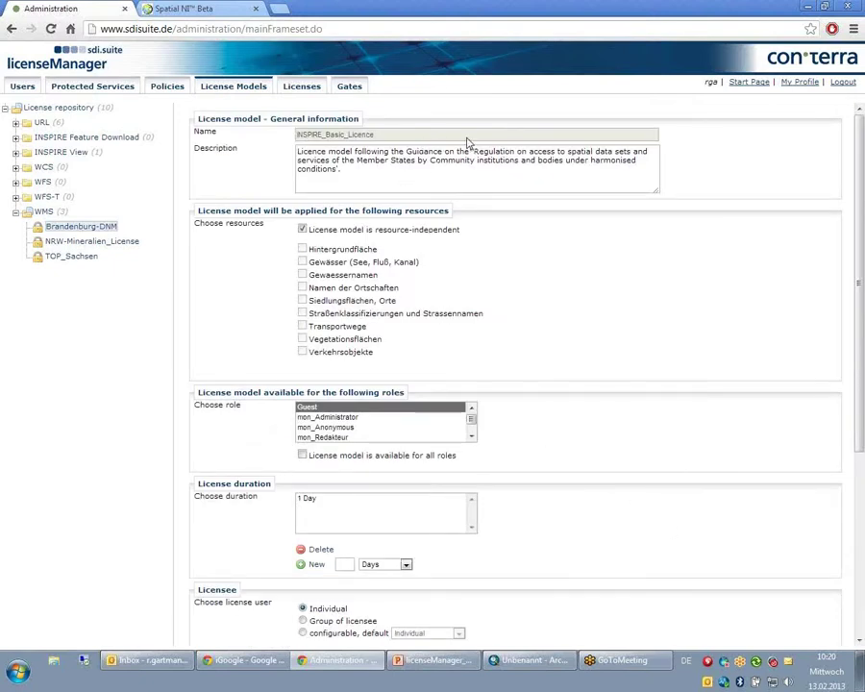
pyautogui.scroll(-3, 567, 394)
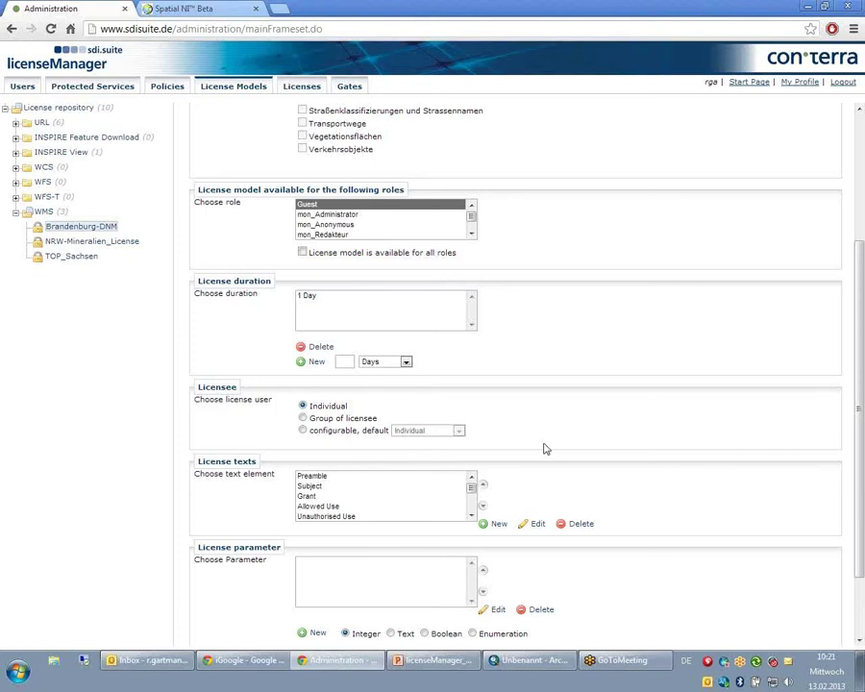
pyautogui.scroll(3, 490, 402)
# - Open the INSPIRE_Specific_Licence model from the Brandenburg-DNM group and examine its description, resources and roles
pyautogui.click(96, 228)
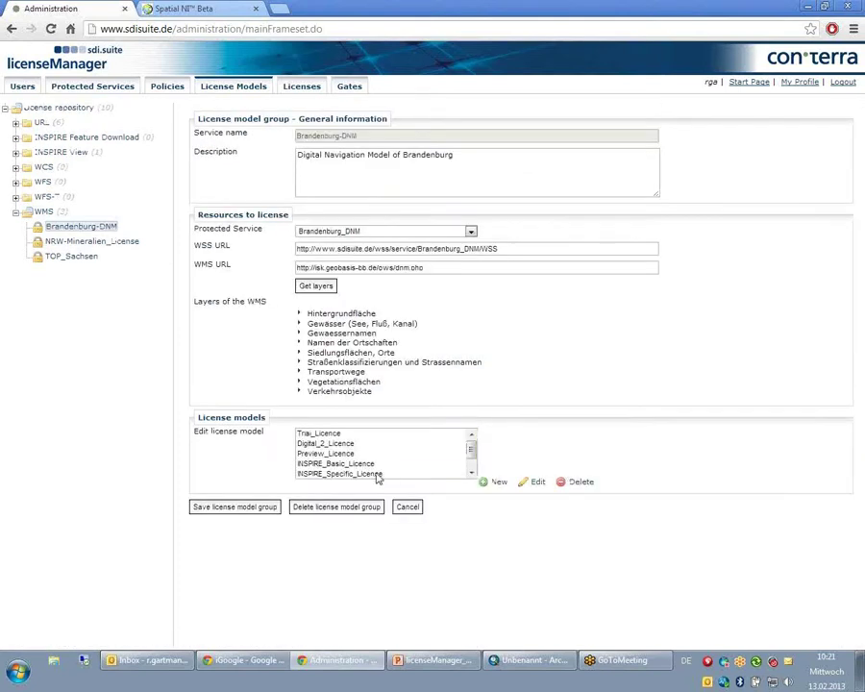
pyautogui.click(459, 474)
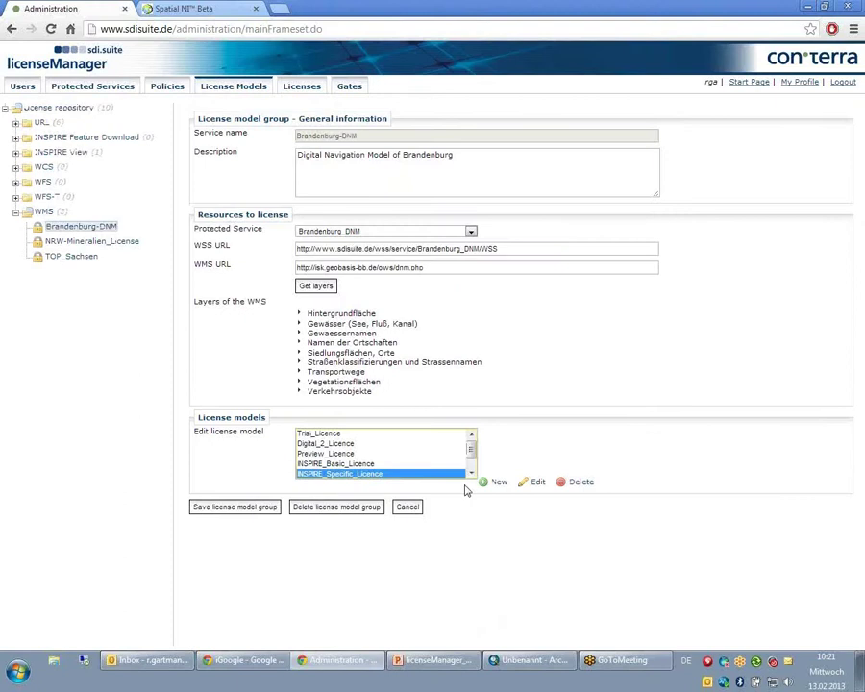
pyautogui.click(538, 484)
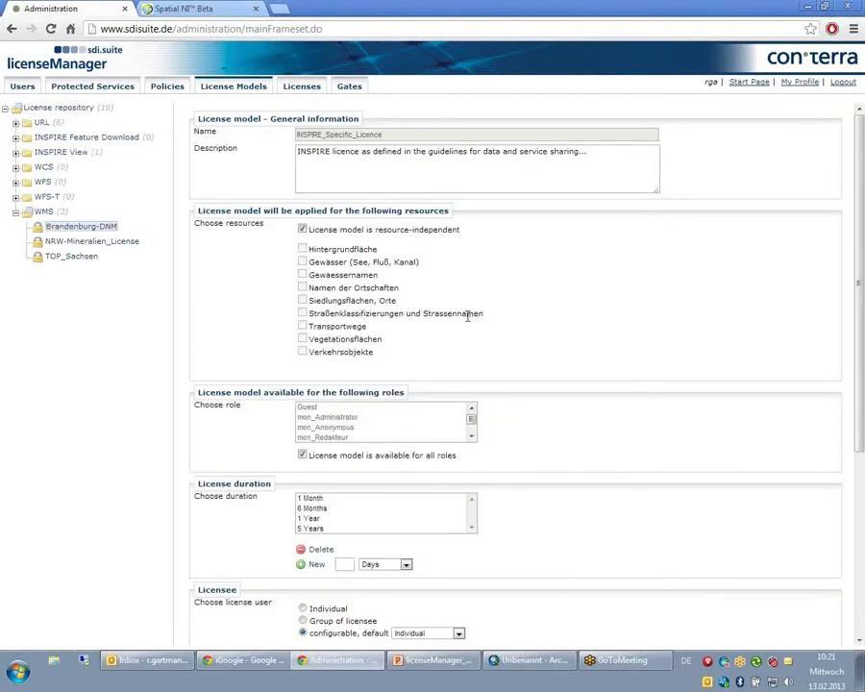
pyautogui.click(404, 174)
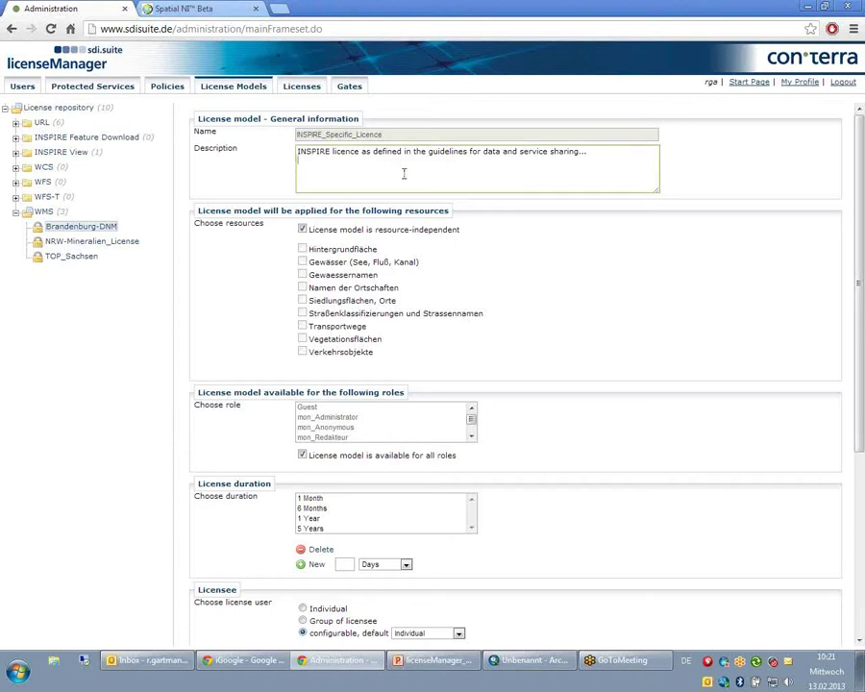
pyautogui.scroll(-1, 433, 324)
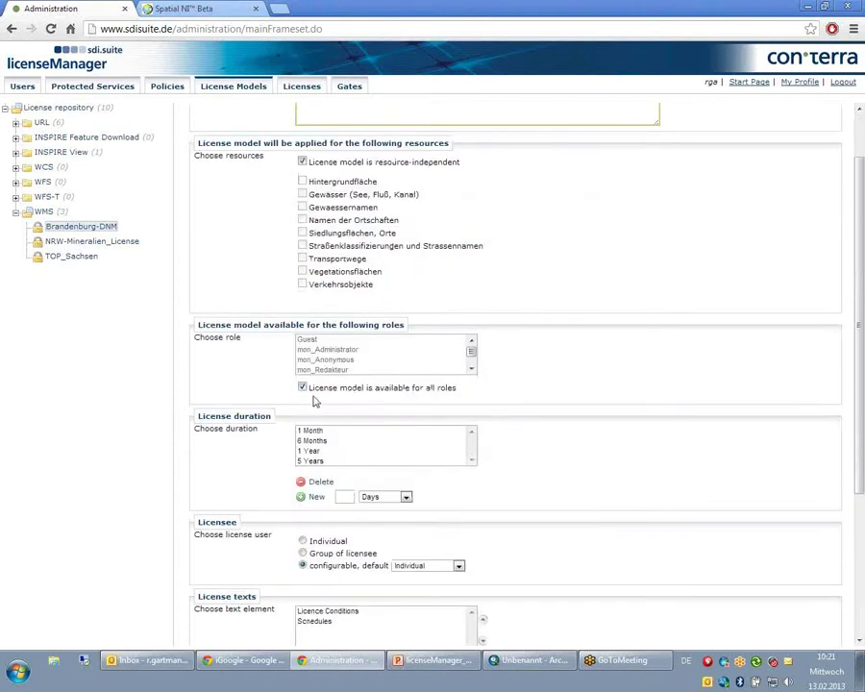
# - Examine the role availability, license duration and licensee settings of the INSPIRE_Specific_Licence model
pyautogui.scroll(-1, 580, 448)
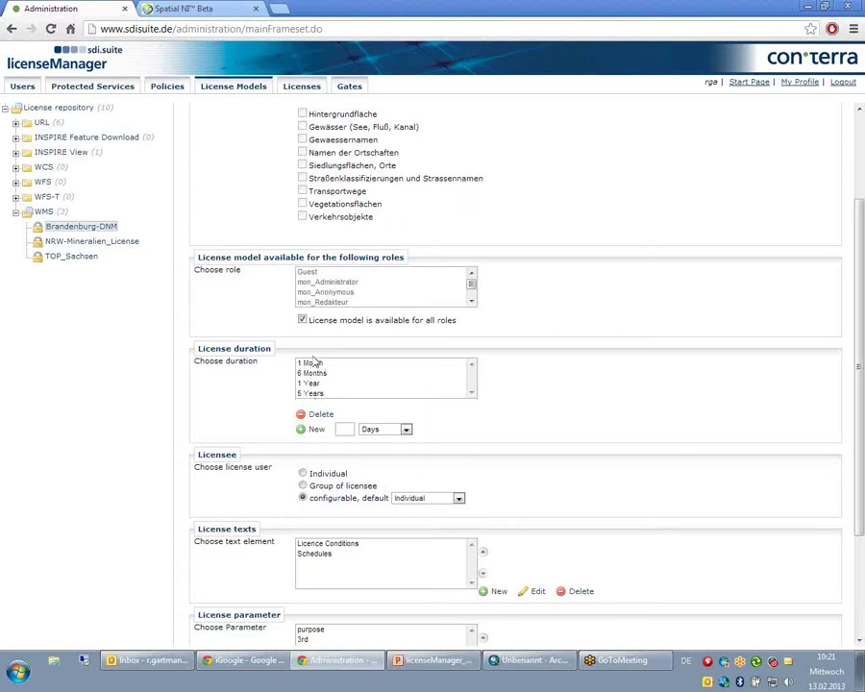
pyautogui.scroll(-3, 505, 448)
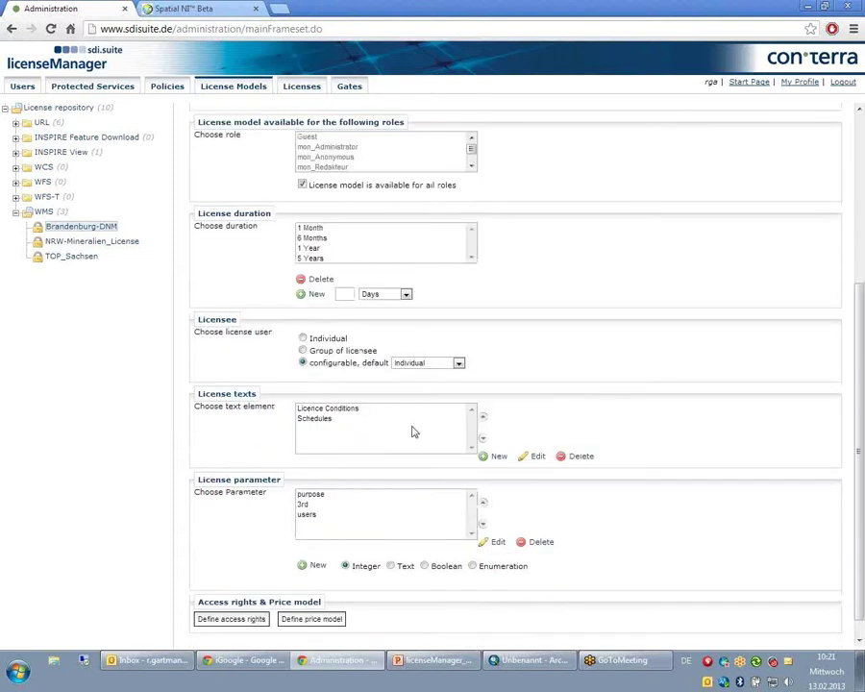
pyautogui.click(301, 363)
pyautogui.scroll(-1, 457, 438)
# - Open the Licence Conditions text for inspection, close it without saving, and select the Schedules text element
pyautogui.click(400, 387)
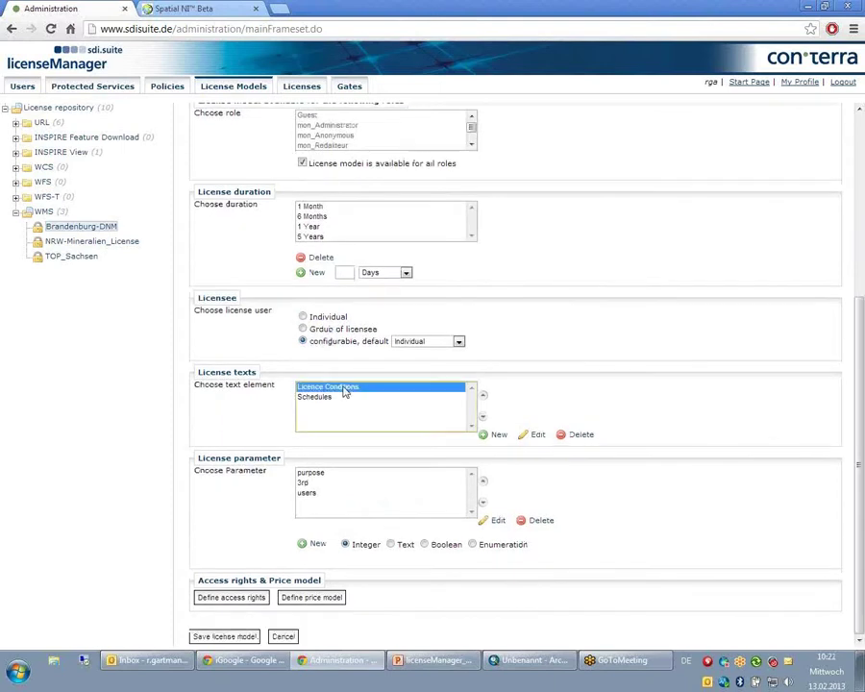
pyautogui.click(539, 437)
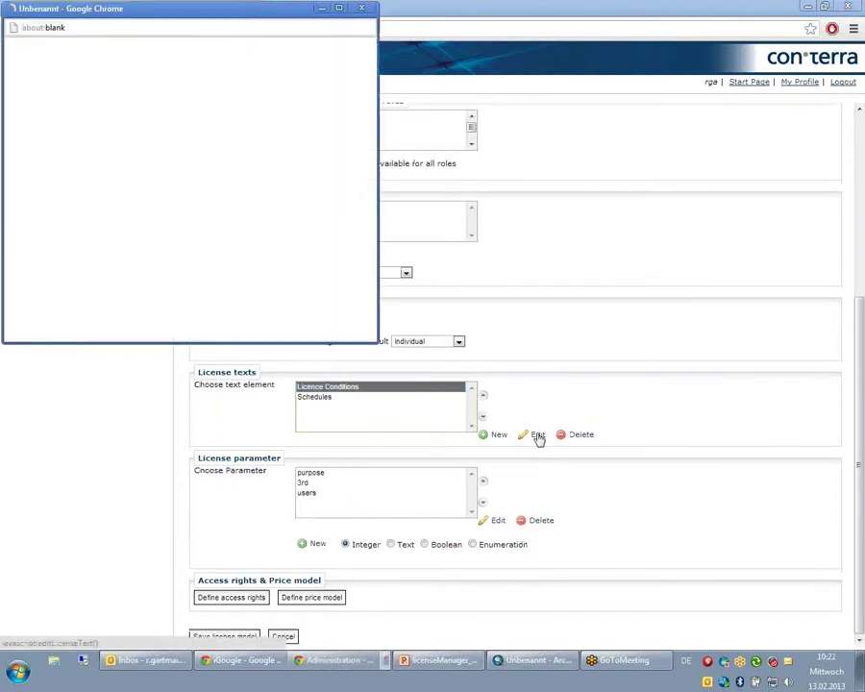
pyautogui.moveTo(300, 99)
pyautogui.mouseDown()
pyautogui.moveTo(298, 159)
pyautogui.moveTo(300, 94)
pyautogui.mouseUp()
pyautogui.click(363, 9)
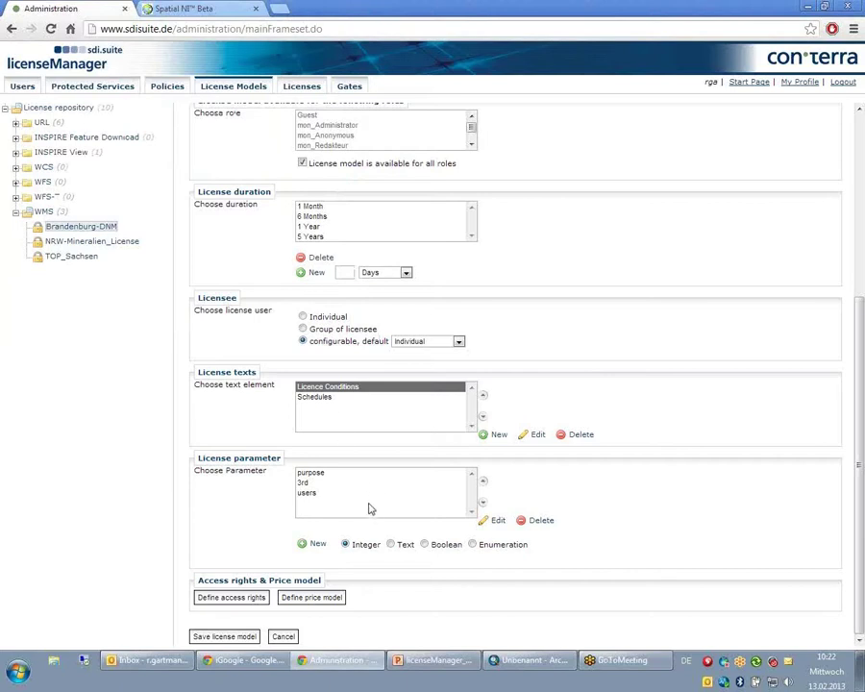
pyautogui.click(329, 400)
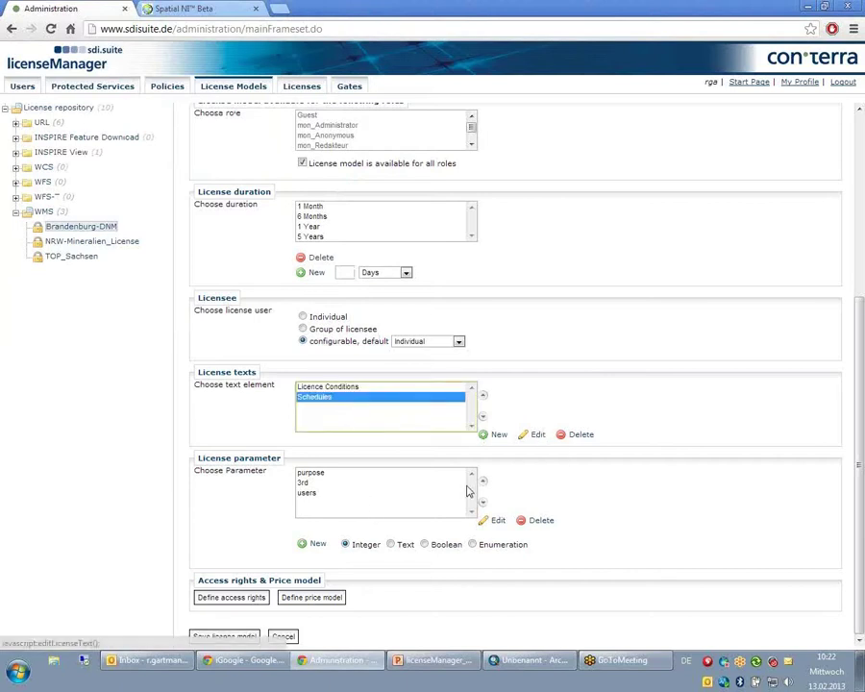
# - Inspect the definition of the purpose license parameter with its selectable values, and close it without saving
pyautogui.click(343, 477)
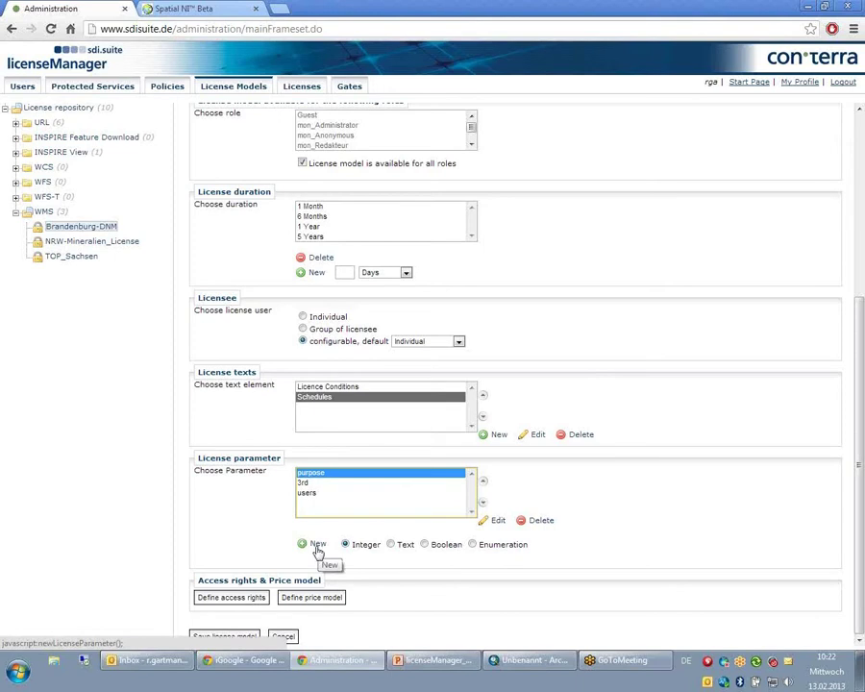
pyautogui.click(498, 520)
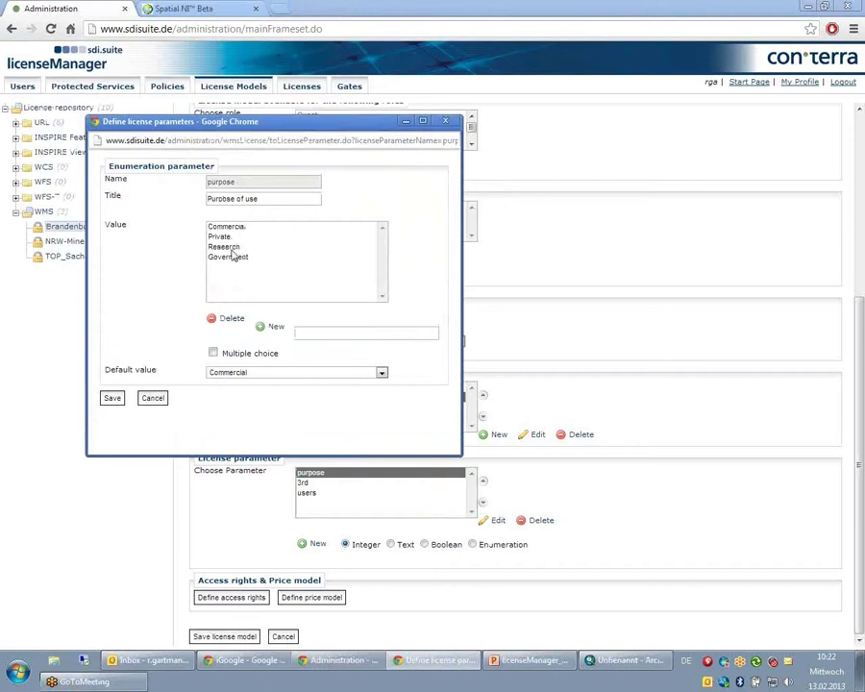
pyautogui.click(445, 121)
# - Inspect the definitions of the 3rd and users license parameters, closing each one without saving
pyautogui.click(300, 483)
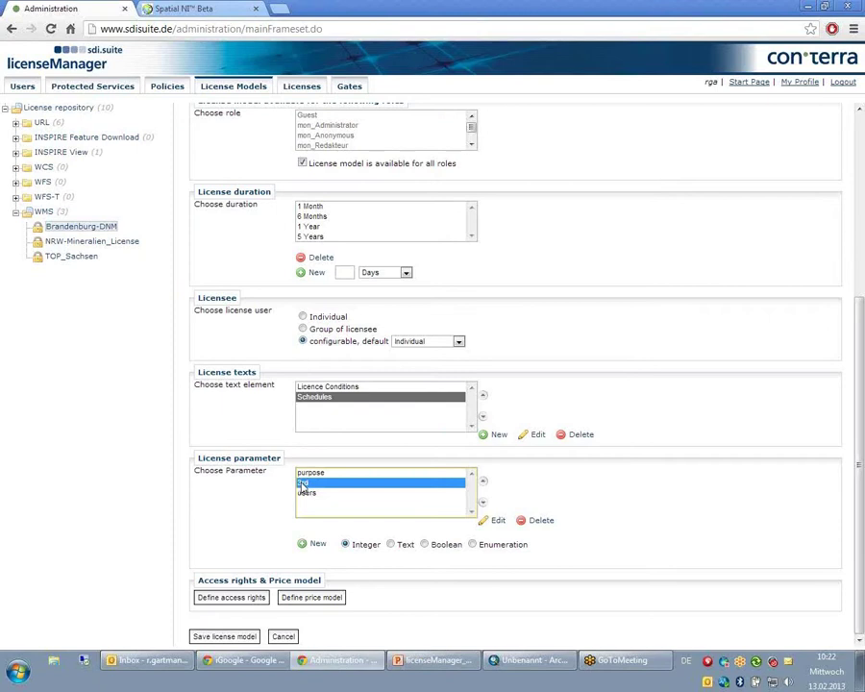
pyautogui.click(498, 524)
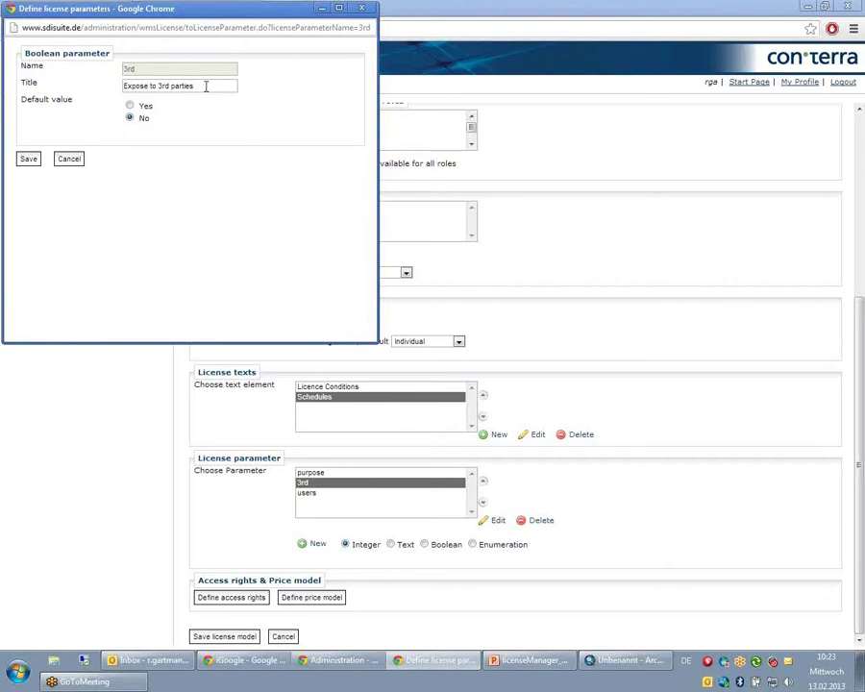
pyautogui.click(360, 9)
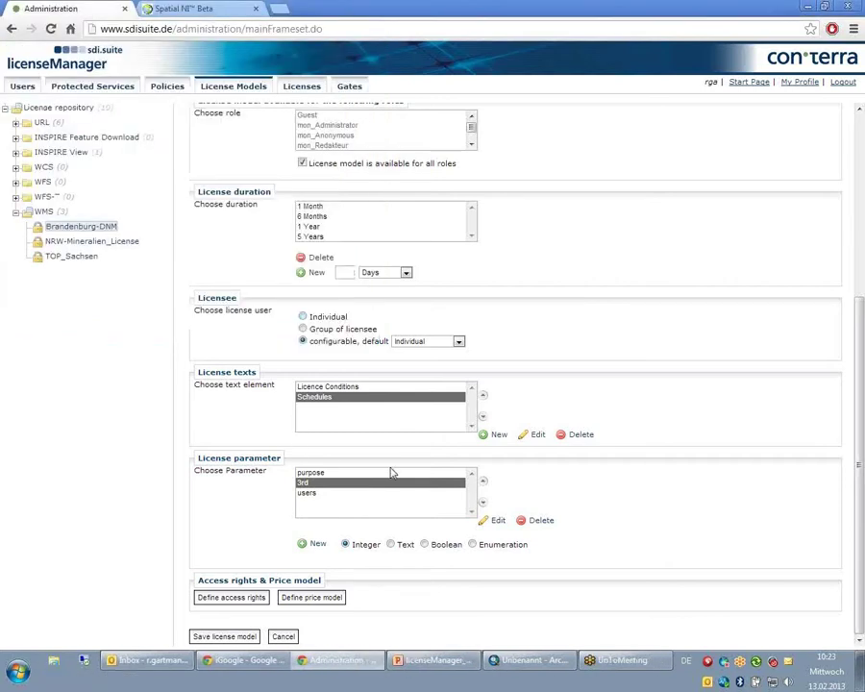
pyautogui.click(305, 494)
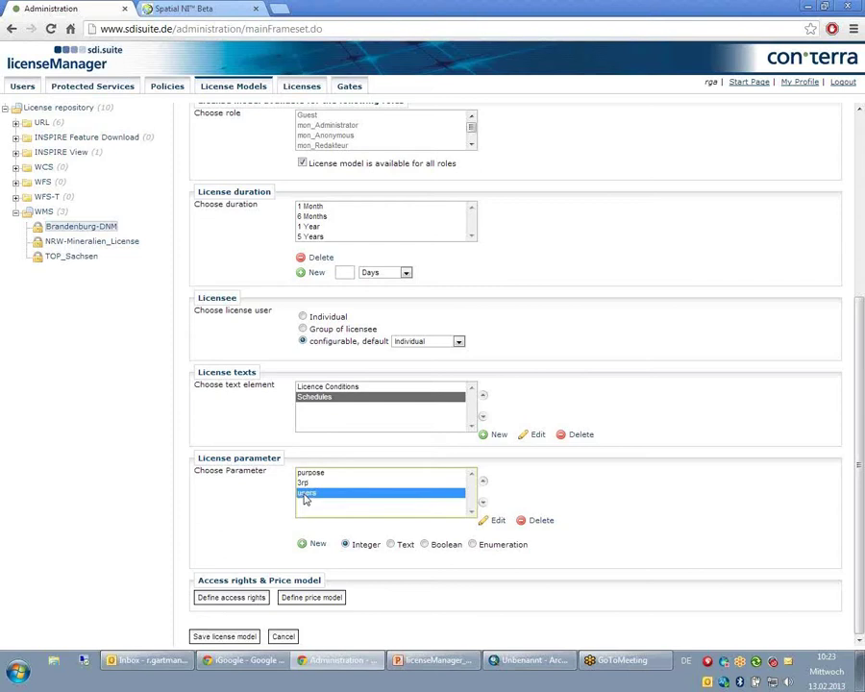
pyautogui.click(498, 522)
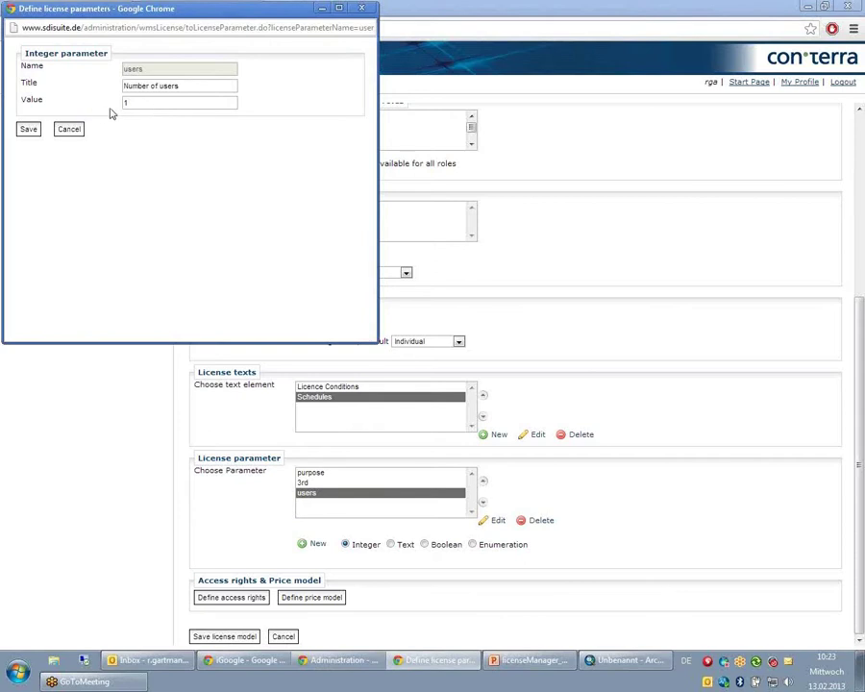
pyautogui.click(361, 10)
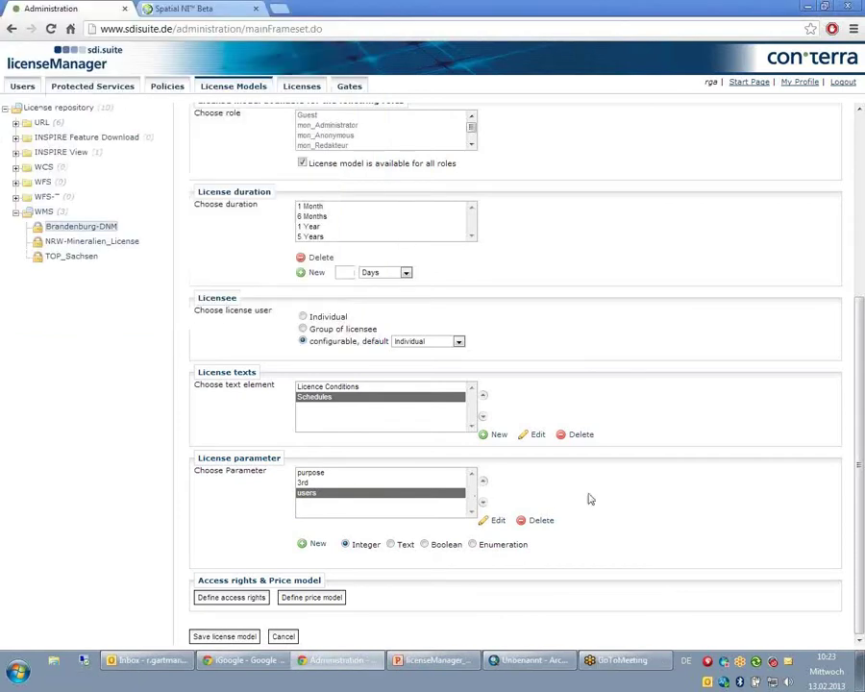
# - Open the access rights definition of INSPIRE_Specific_Licence and examine the rights per layer down to the obligations
pyautogui.click(231, 598)
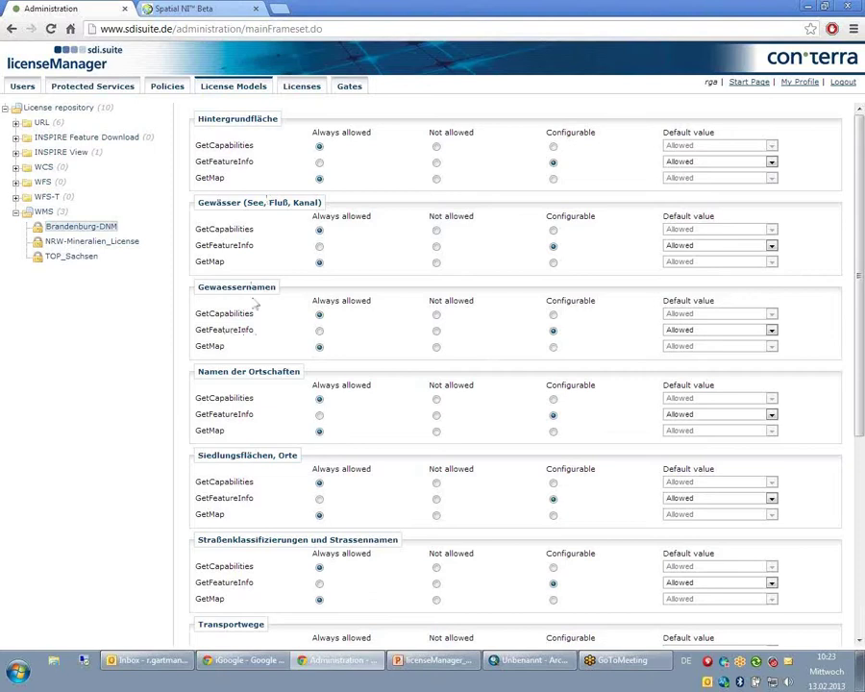
pyautogui.scroll(-1, 450, 427)
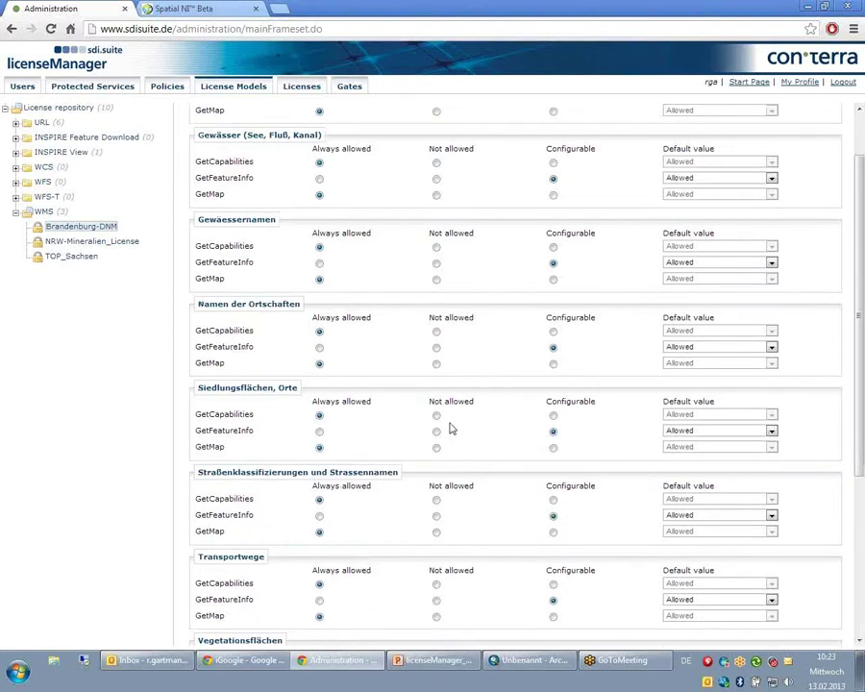
pyautogui.scroll(-4, 450, 427)
# - Open the Räumliche_Einschränkung obligation, connect to its Web Feature Service, examine the spatial restriction settings, and close it without saving
pyautogui.click(360, 561)
pyautogui.click(354, 610)
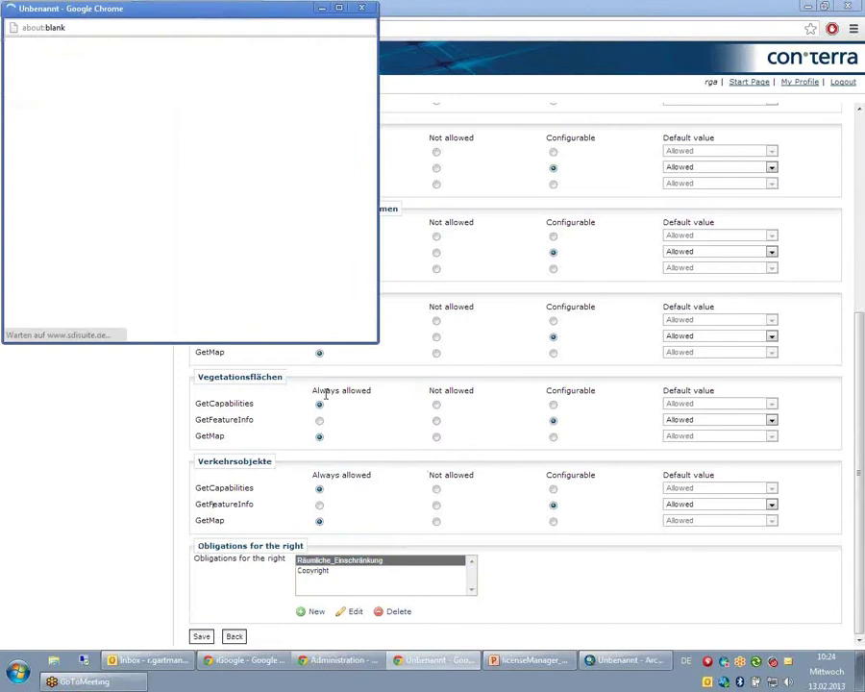
pyautogui.moveTo(265, 14); pyautogui.dragTo(446, 181)
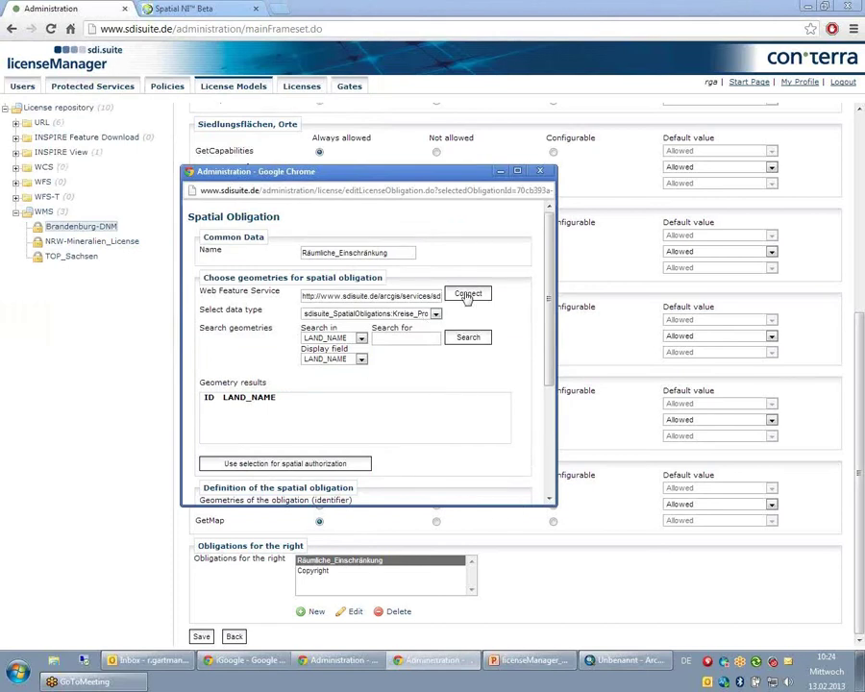
pyautogui.click(467, 295)
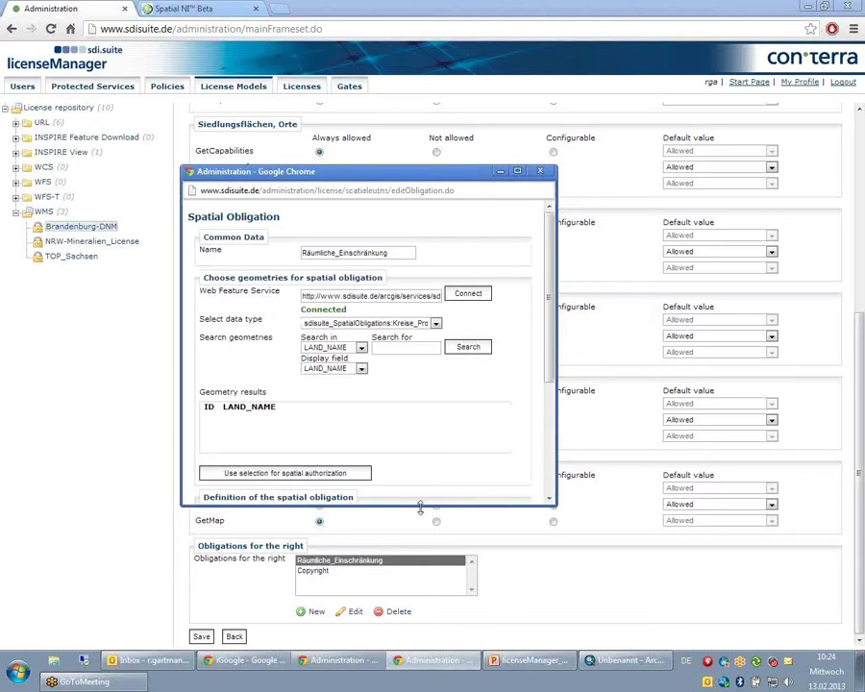
pyautogui.moveTo(420, 613); pyautogui.dragTo(421, 639)
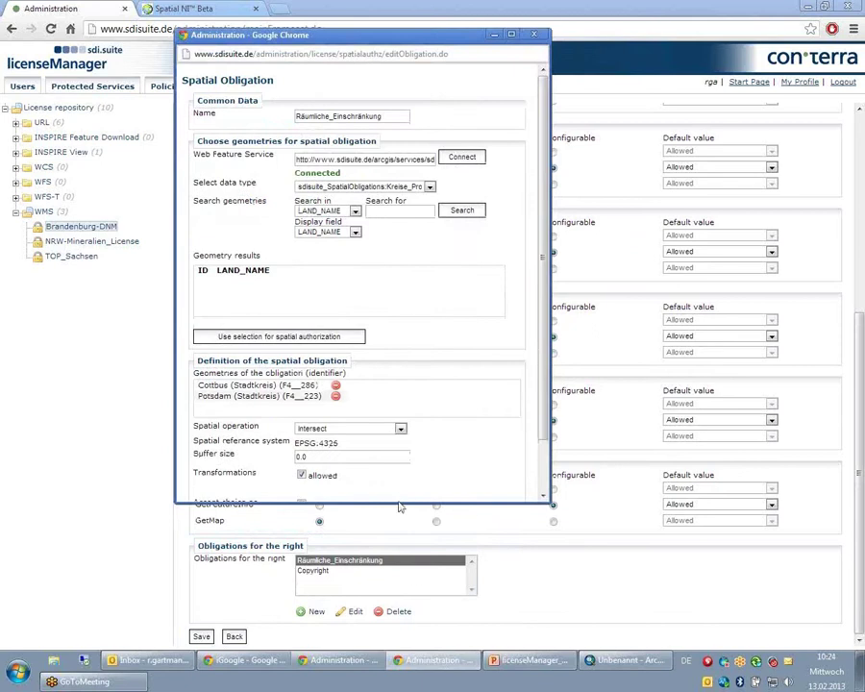
pyautogui.moveTo(399, 501); pyautogui.dragTo(397, 599)
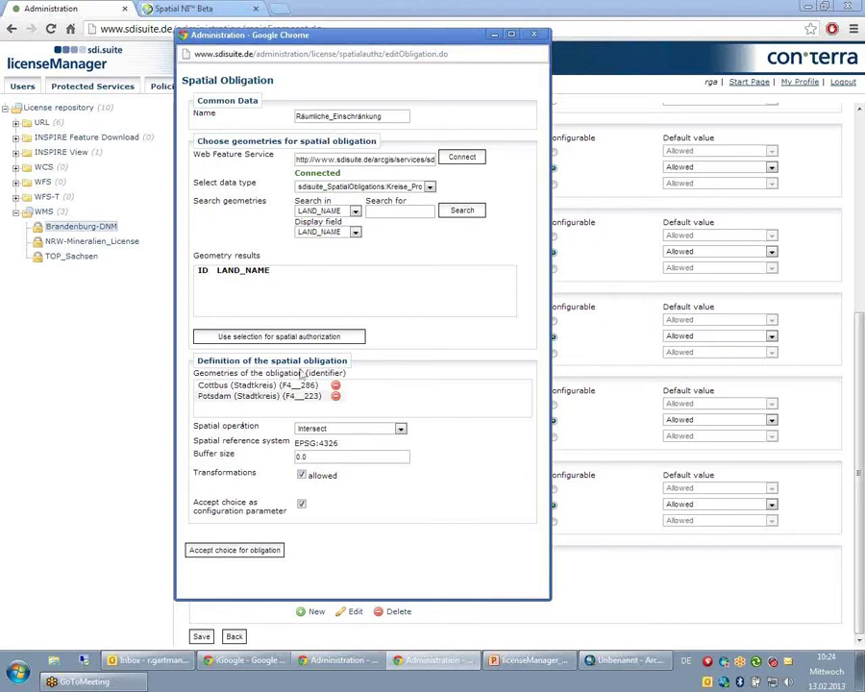
pyautogui.click(531, 35)
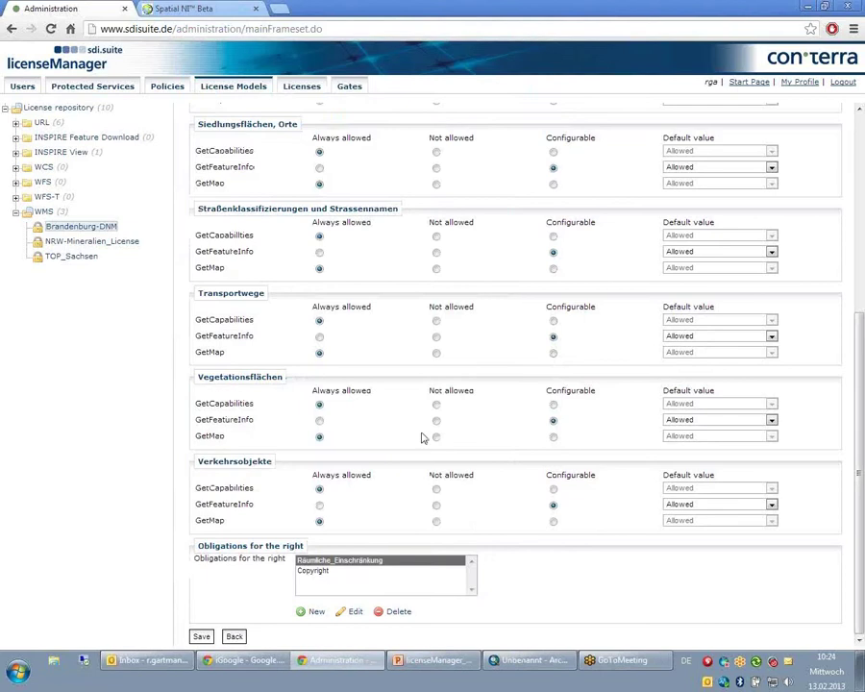
# - Leave the access rights and open the price model to examine its license and usage price settings
pyautogui.click(233, 637)
pyautogui.scroll(-3, 404, 572)
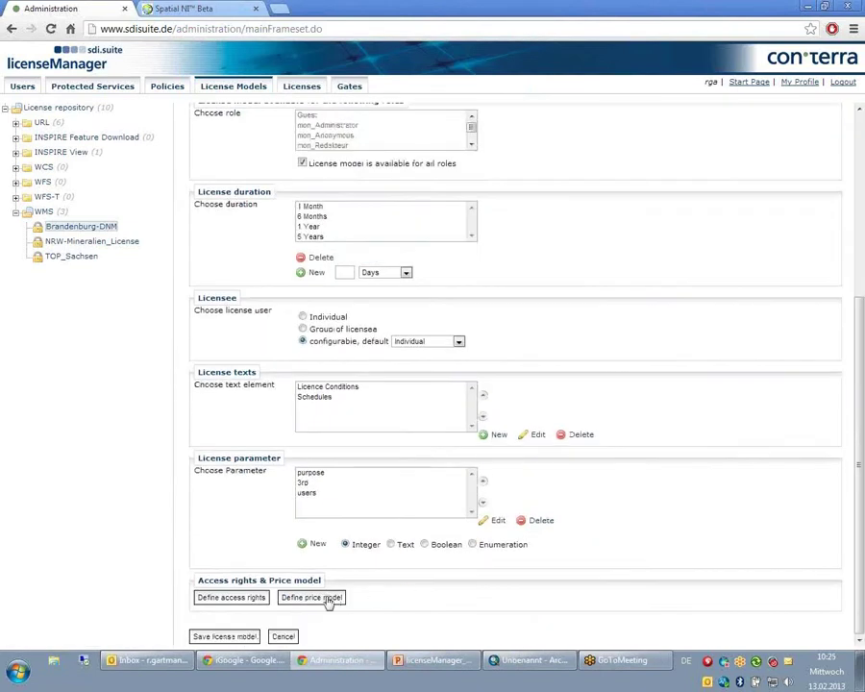
pyautogui.click(327, 598)
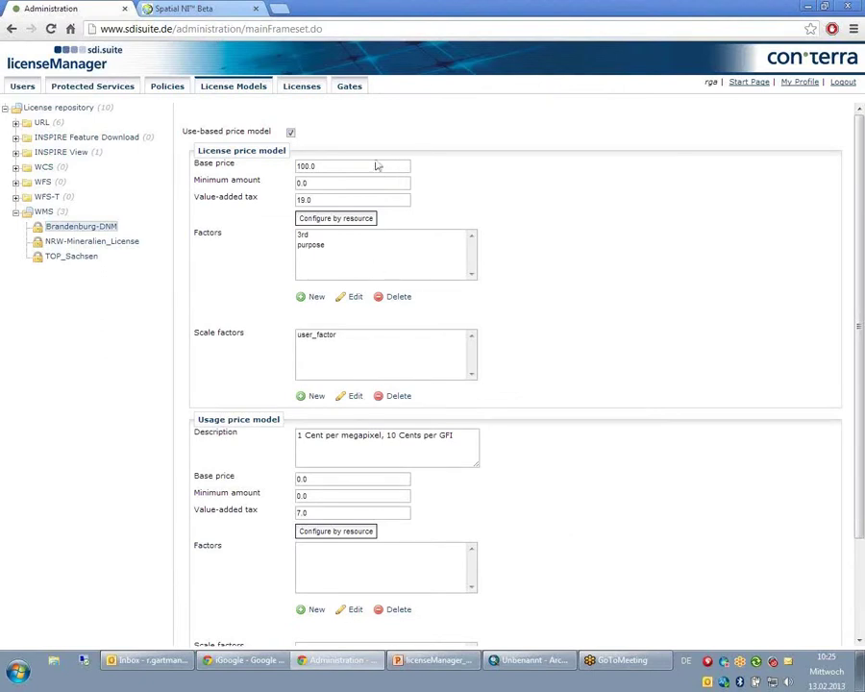
pyautogui.scroll(-1, 517, 480)
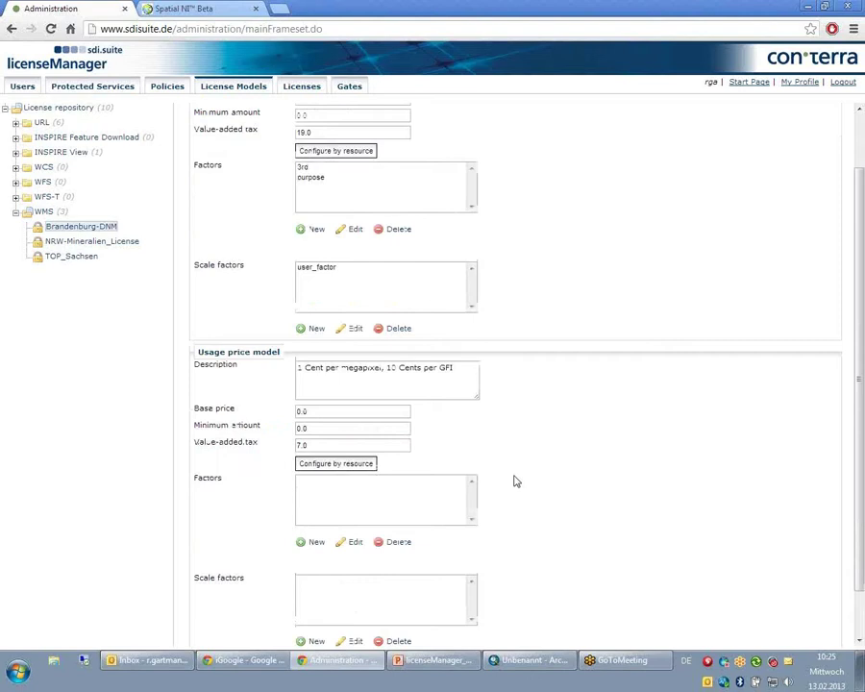
pyautogui.scroll(1, 517, 481)
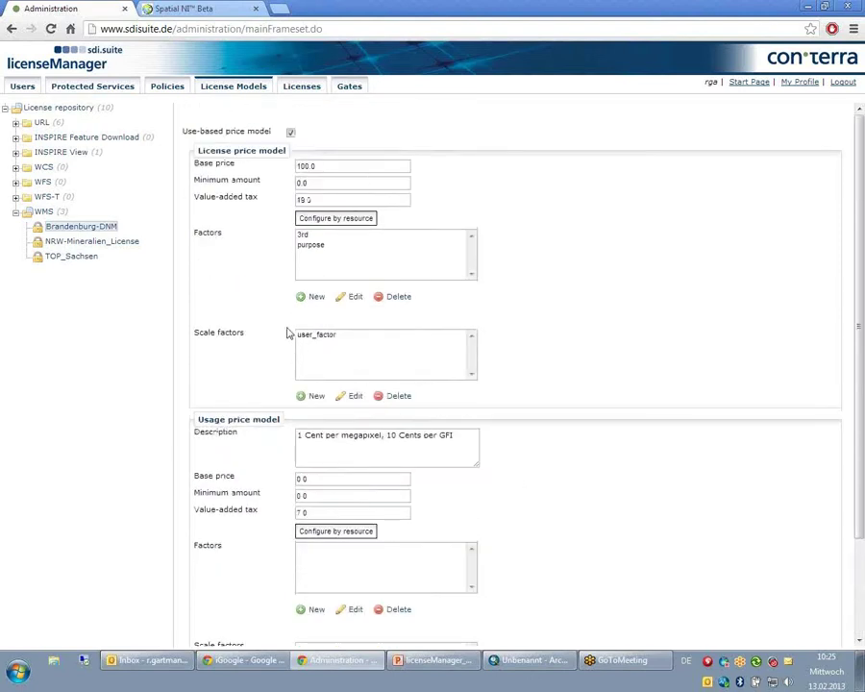
# - Open the license price configuration by resource, review the GetFeatureInfo prices for each layer, and close it without saving
pyautogui.click(358, 224)
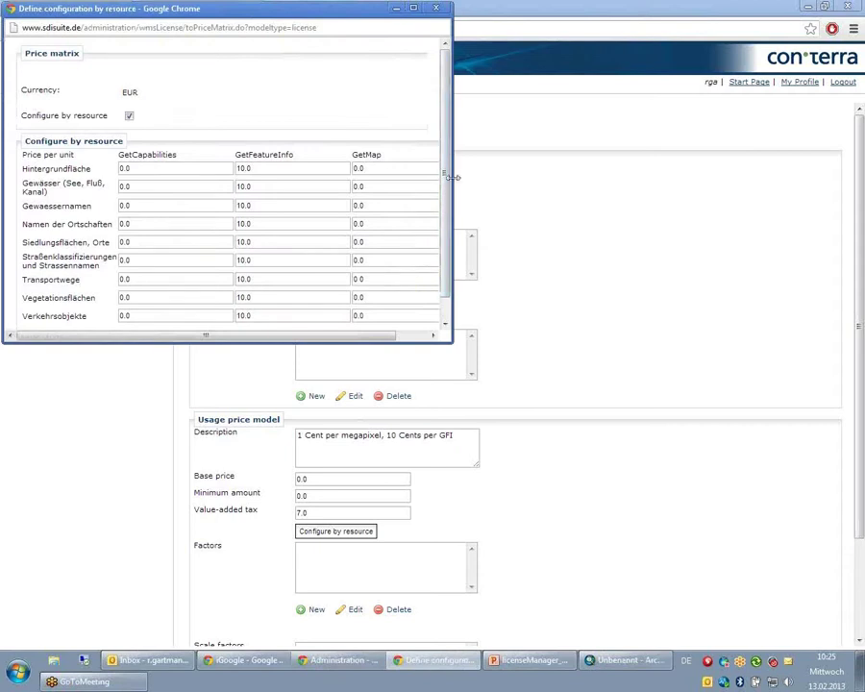
pyautogui.moveTo(444, 175); pyautogui.dragTo(308, 181)
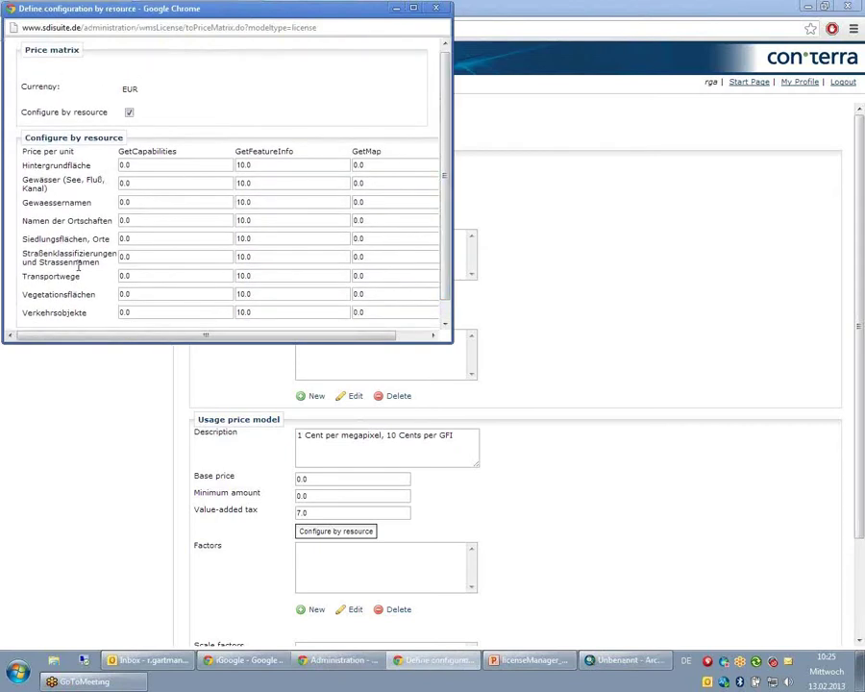
pyautogui.click(261, 165)
pyautogui.click(262, 183)
pyautogui.click(261, 201)
pyautogui.click(262, 220)
pyautogui.click(261, 239)
pyautogui.click(261, 257)
pyautogui.click(261, 276)
pyautogui.click(257, 303)
pyautogui.click(435, 9)
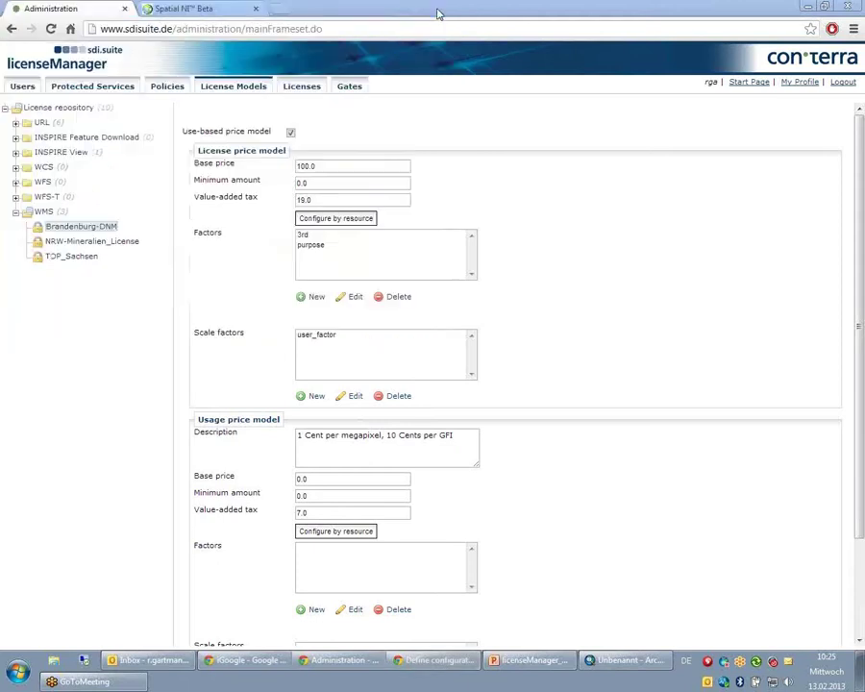
# - Open the 3rd factor of the license price model, inspect its Yes and No factors, and close it without saving
pyautogui.click(304, 235)
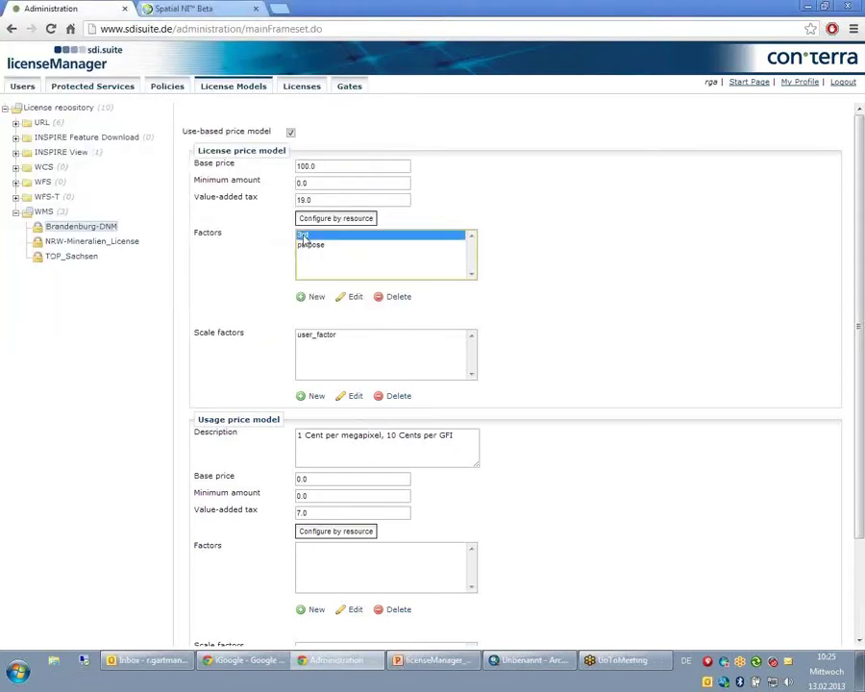
pyautogui.click(358, 301)
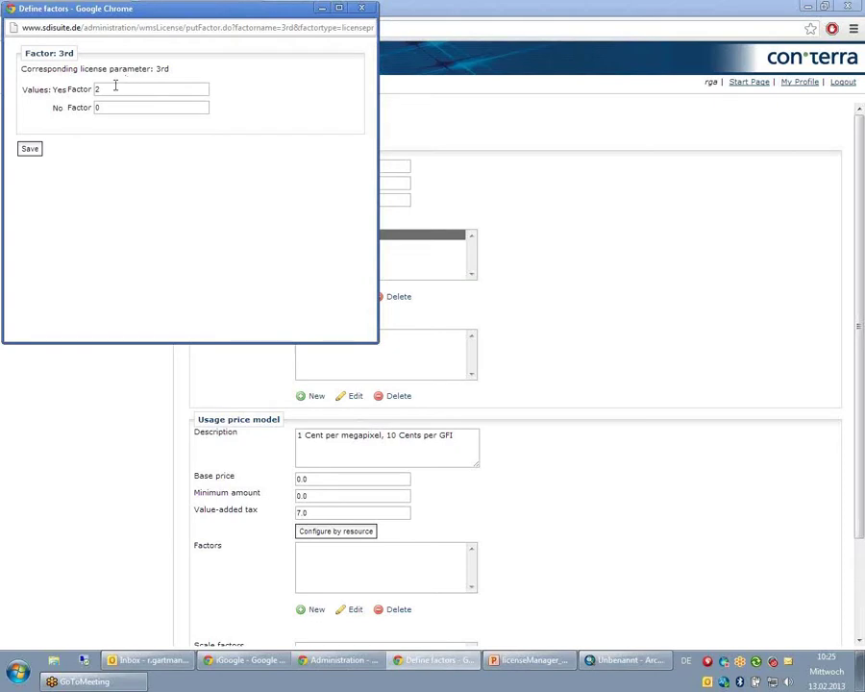
pyautogui.click(111, 88)
pyautogui.click(109, 108)
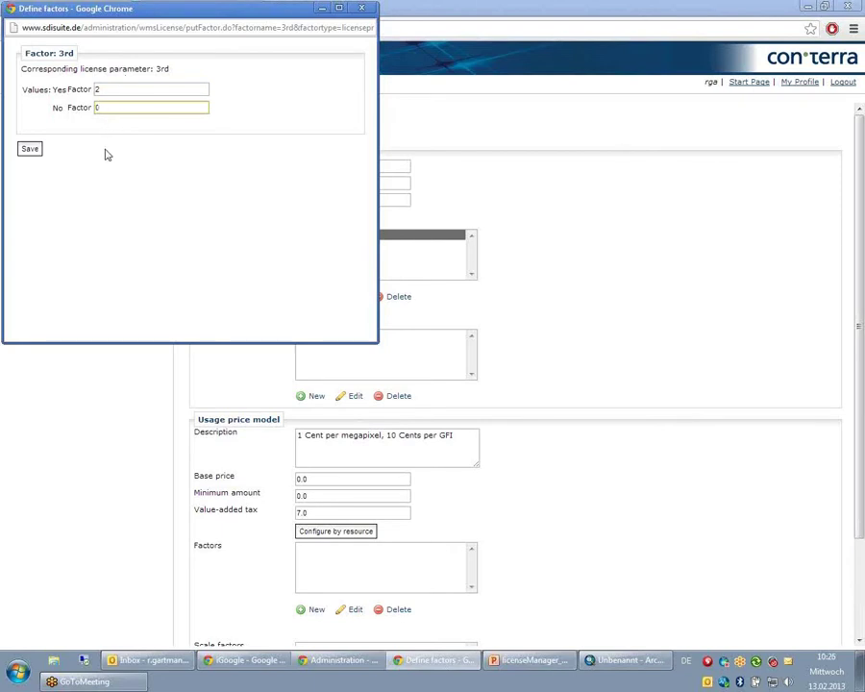
pyautogui.click(119, 108)
pyautogui.click(164, 239)
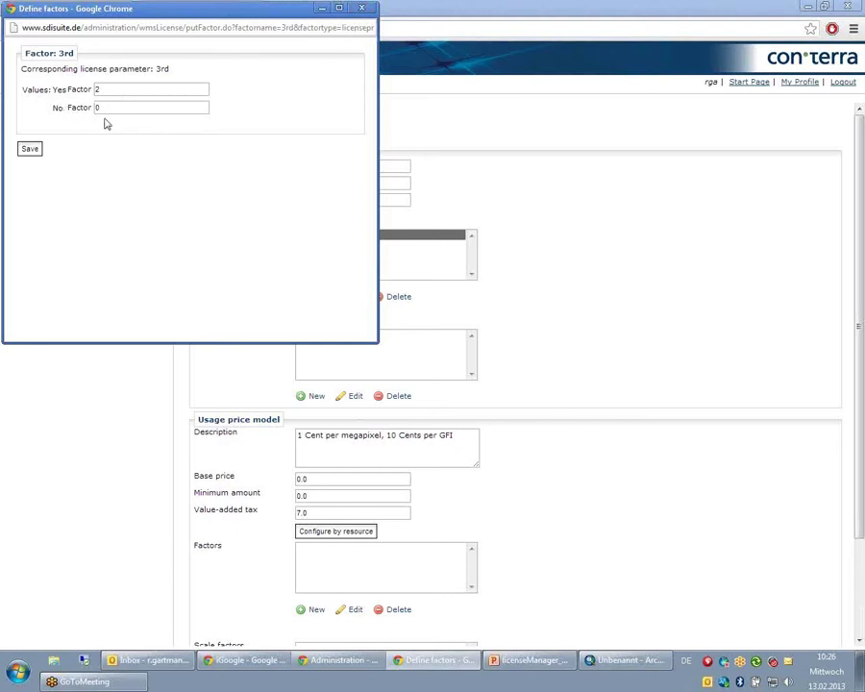
pyautogui.click(363, 8)
# - Open the purpose factor of the license price model, examine the factor for each purpose, and close it without saving
pyautogui.click(310, 244)
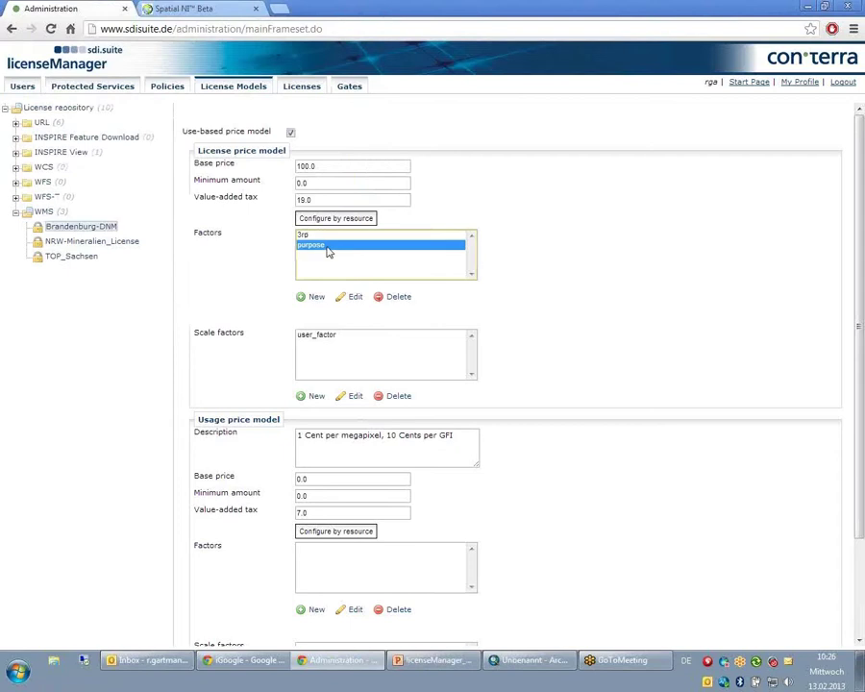
pyautogui.click(356, 298)
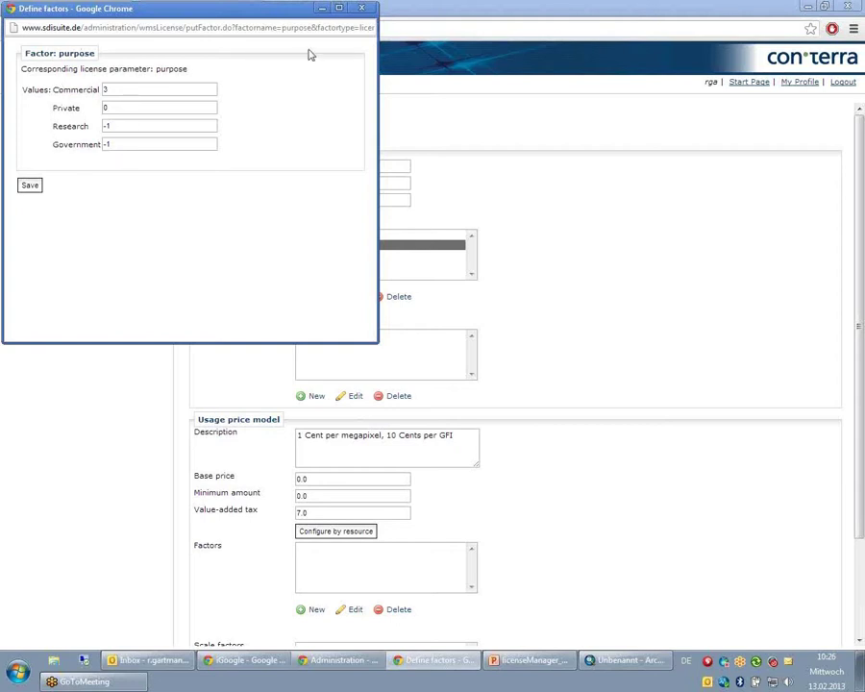
pyautogui.click(363, 10)
# - Open the user_factor scale factor, examine each user range and its factor, and close it without saving
pyautogui.click(332, 337)
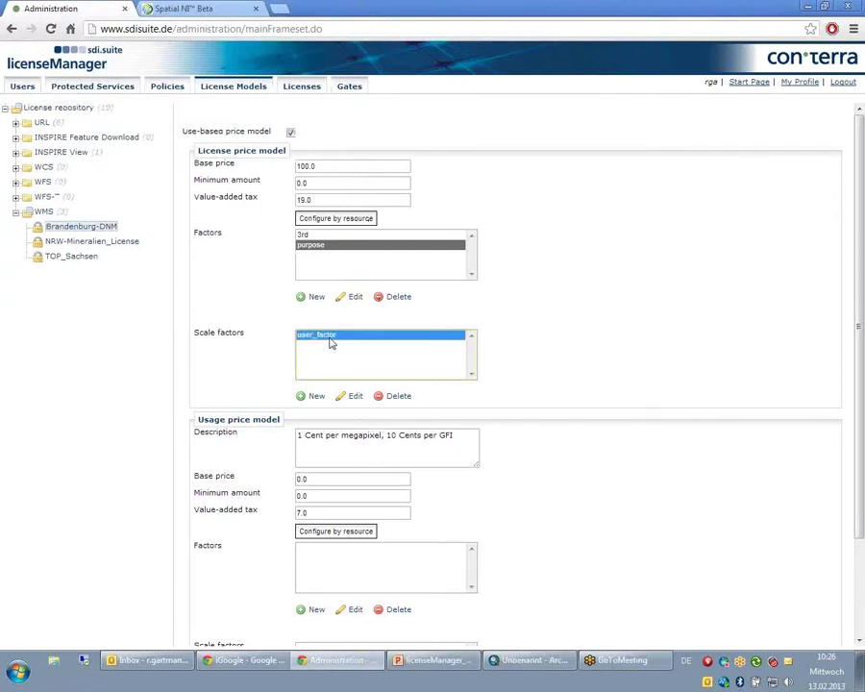
pyautogui.click(356, 398)
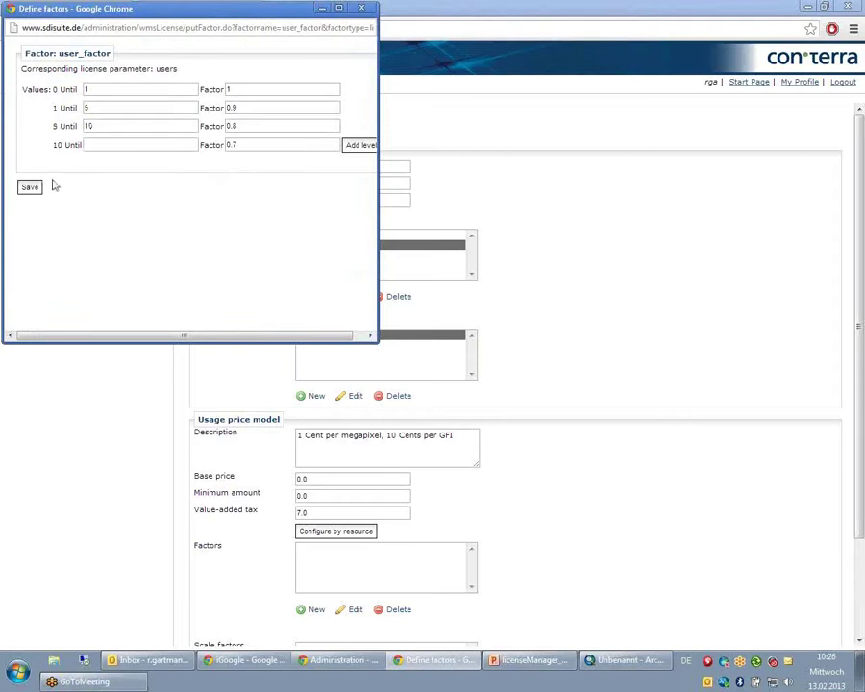
pyautogui.click(97, 92)
pyautogui.click(251, 91)
pyautogui.click(142, 107)
pyautogui.click(256, 109)
pyautogui.click(122, 126)
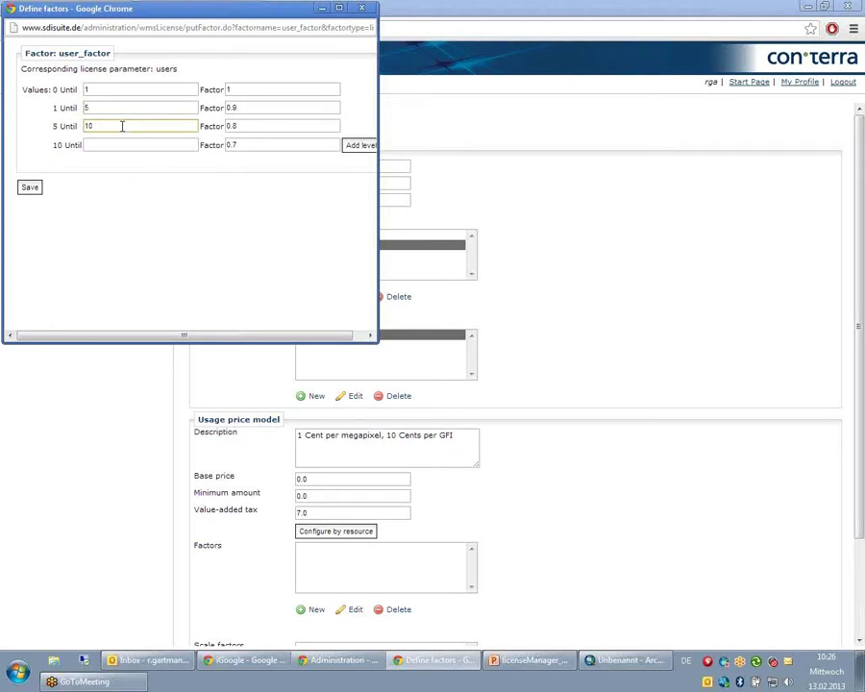
pyautogui.click(260, 127)
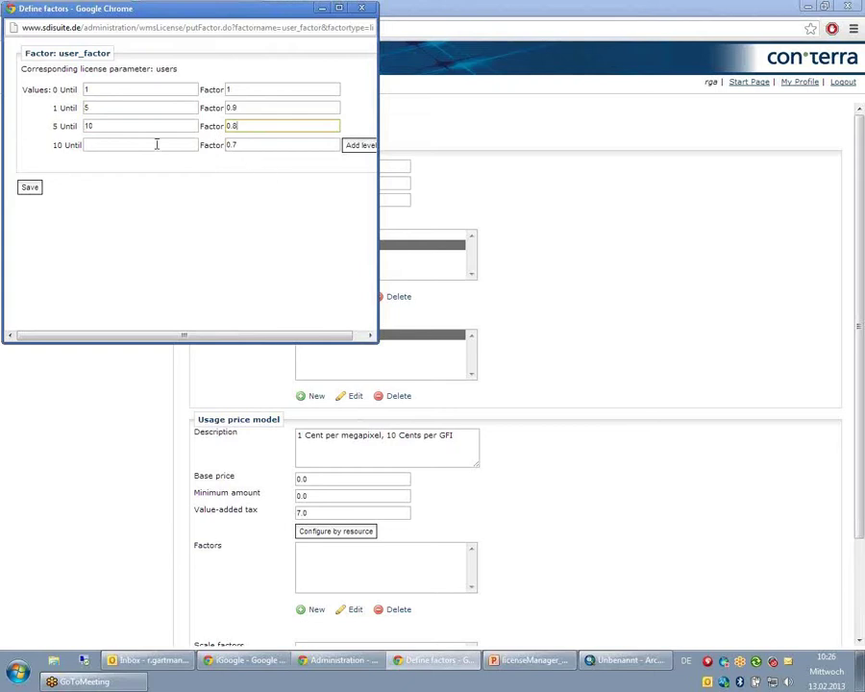
pyautogui.click(269, 144)
pyautogui.click(361, 7)
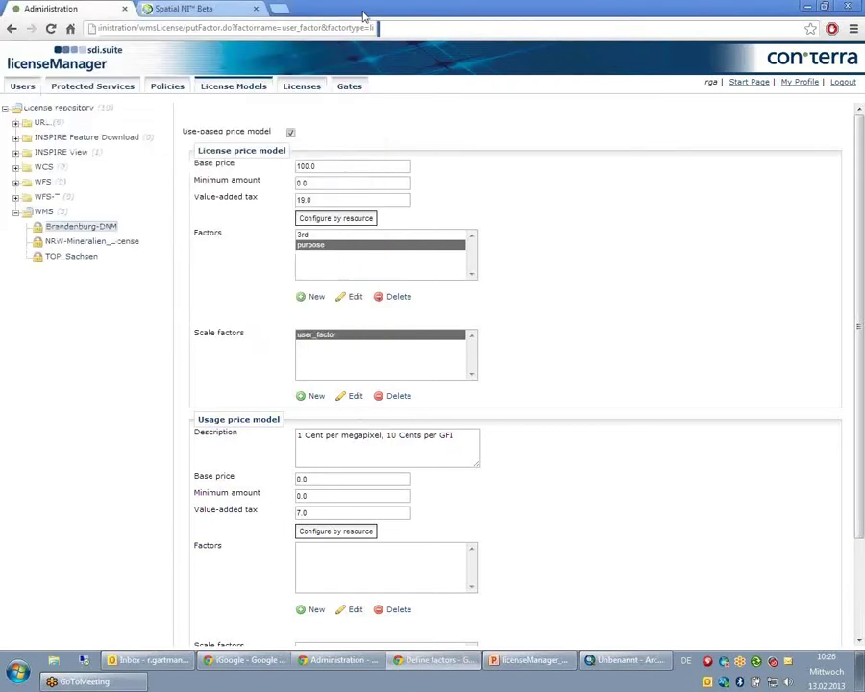
# - Review the usage price model's description, open its configuration by resource, examine the calculation base options and request prices, and close it without saving
pyautogui.scroll(-3, 589, 322)
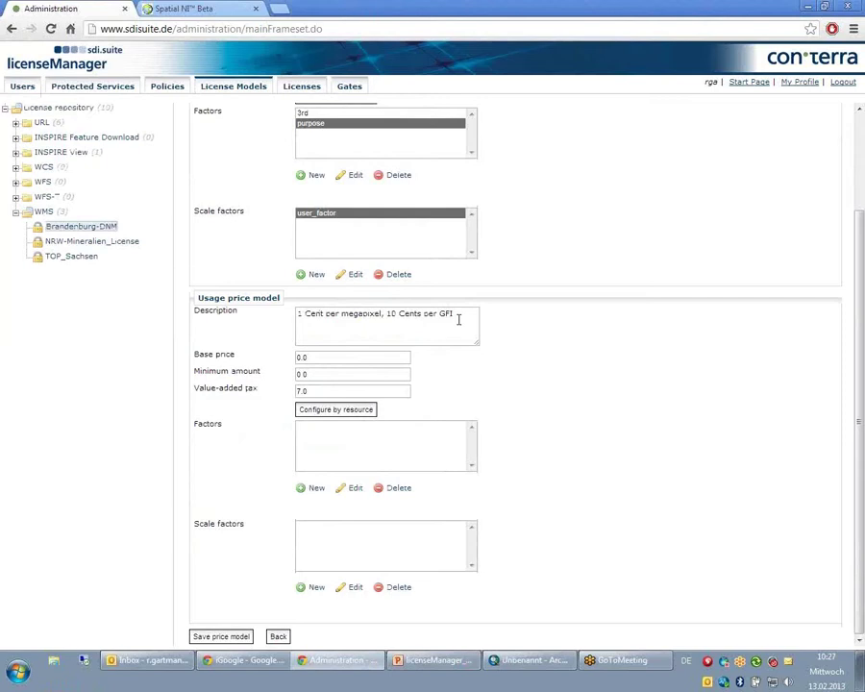
pyautogui.moveTo(458, 320); pyautogui.dragTo(302, 321)
pyautogui.click(337, 336)
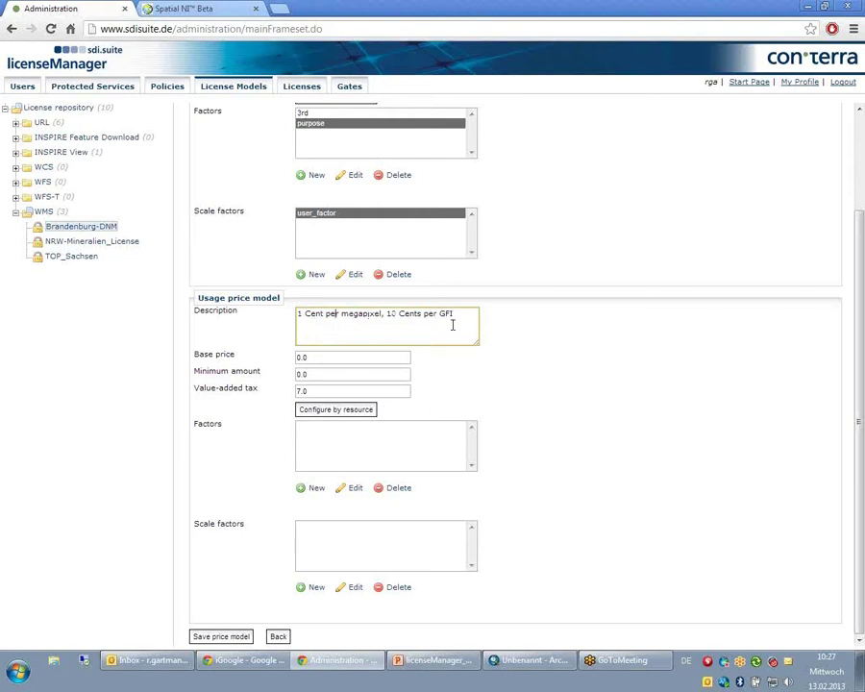
pyautogui.click(342, 412)
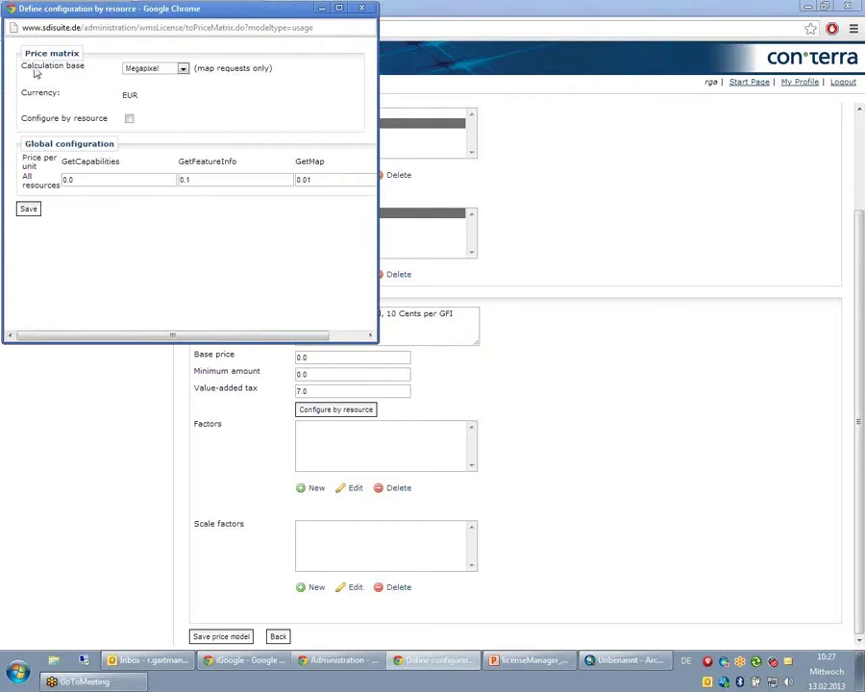
pyautogui.click(150, 70)
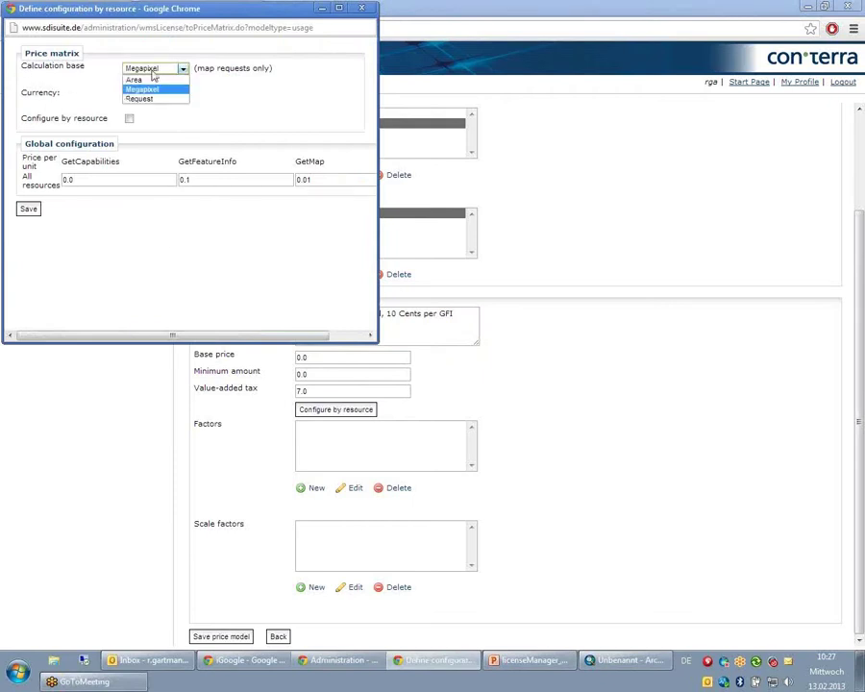
pyautogui.click(280, 102)
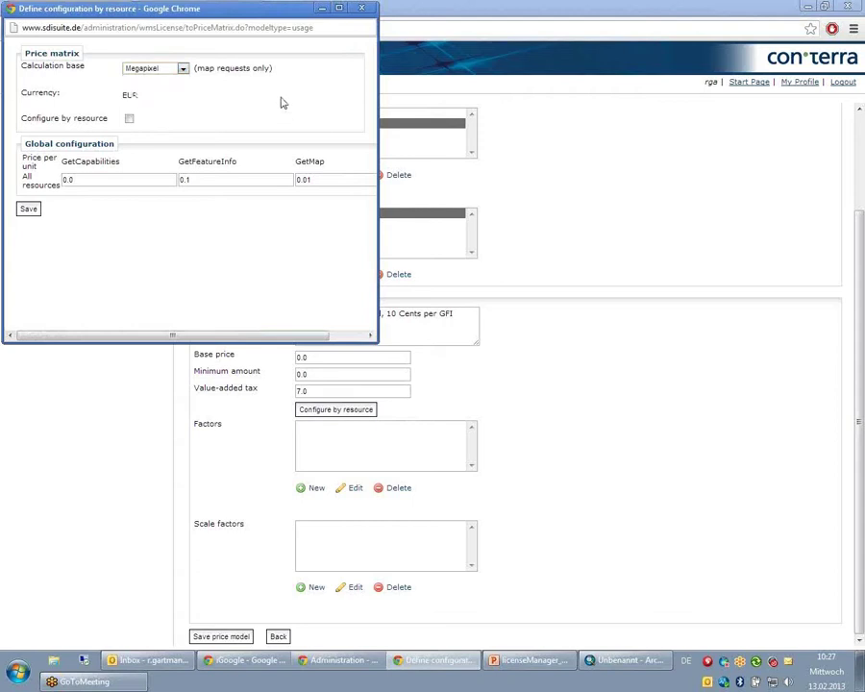
pyautogui.click(349, 183)
pyautogui.click(183, 69)
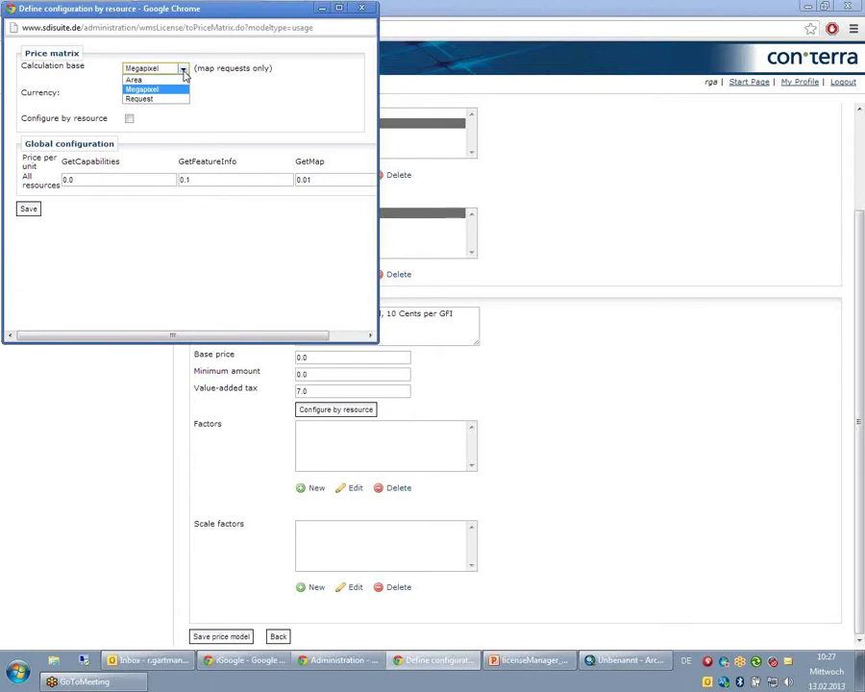
pyautogui.click(233, 96)
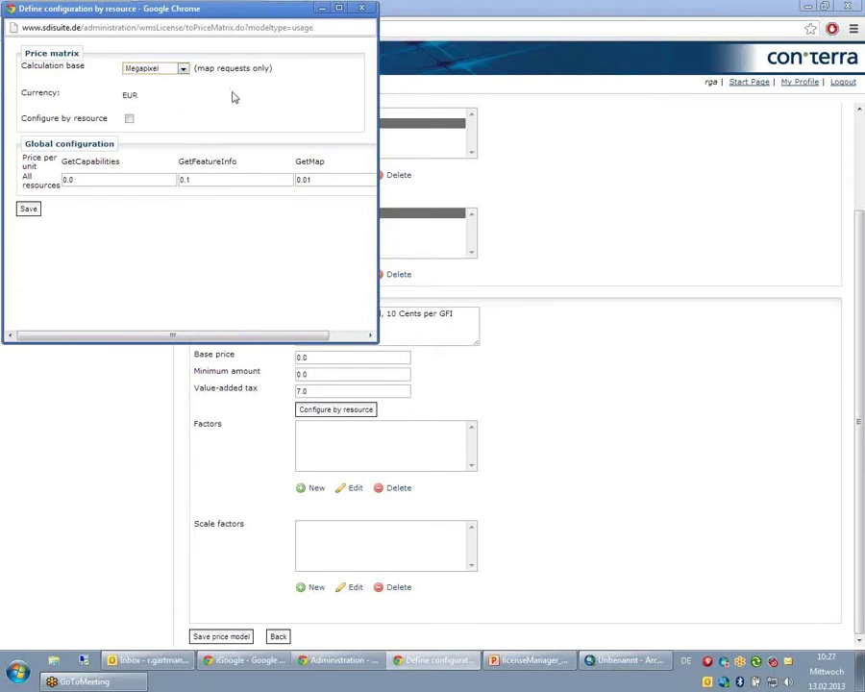
pyautogui.click(219, 179)
pyautogui.click(361, 8)
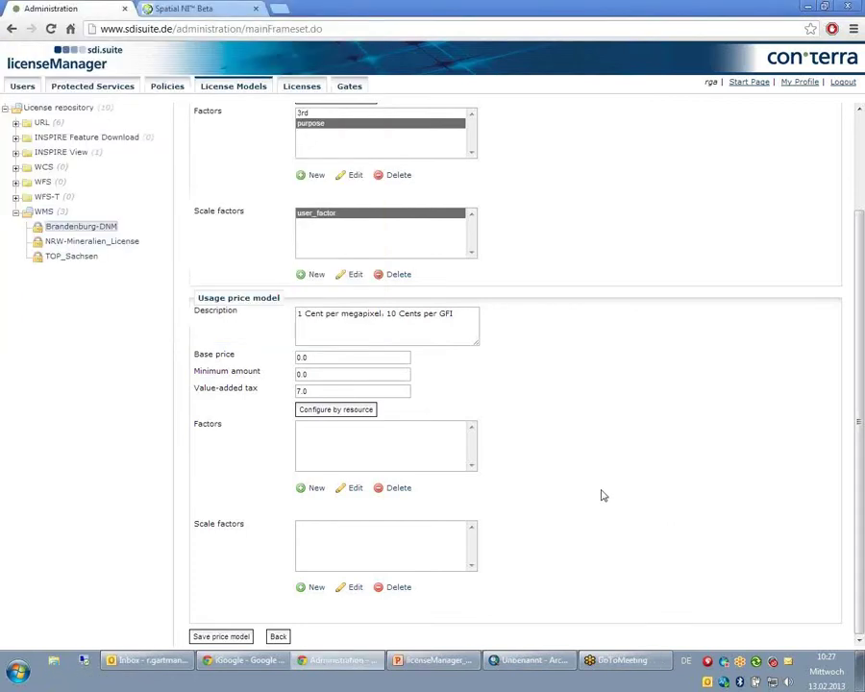